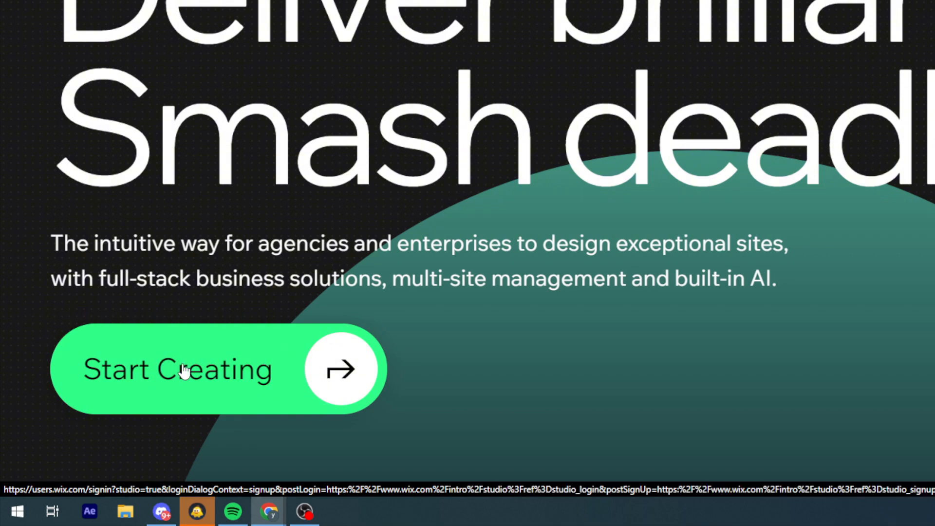
Step: Start creating with Wix Studio and state that the platform is used as a freelancer
click(226, 370)
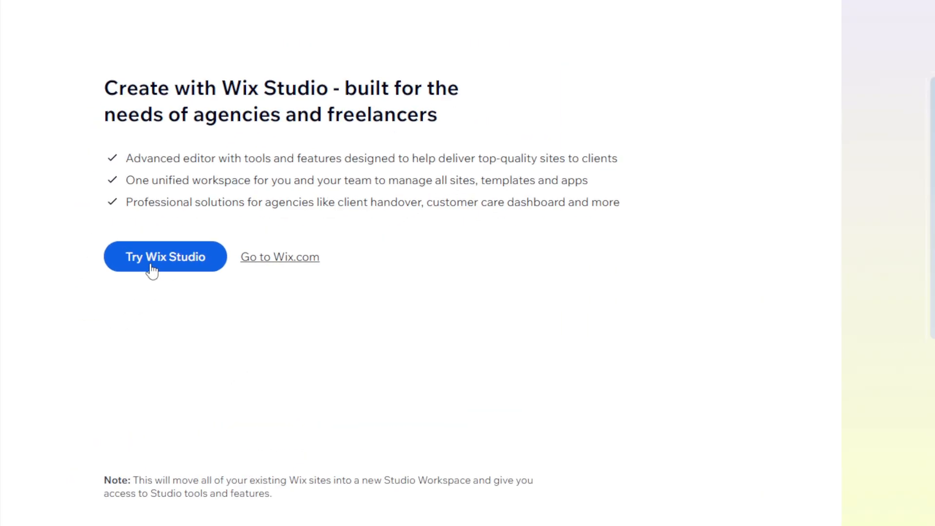
click(152, 271)
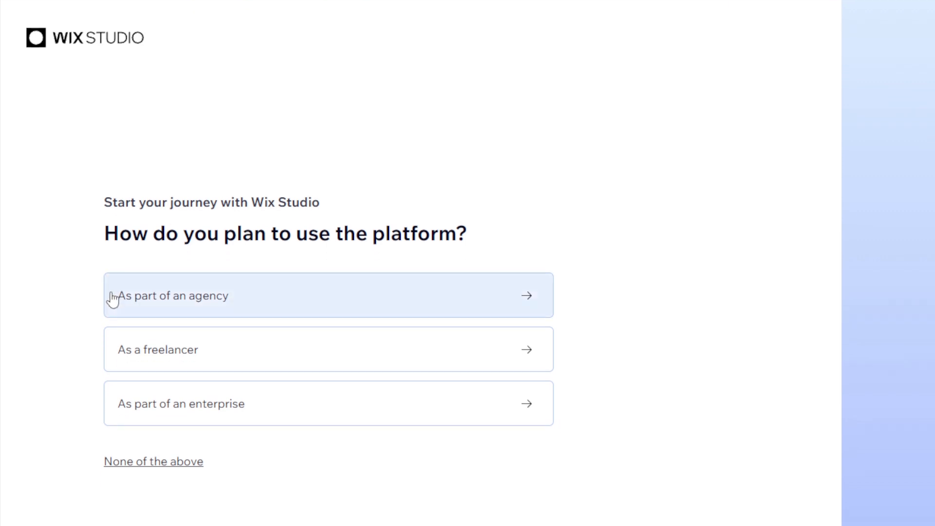
drag(118, 213, 384, 213)
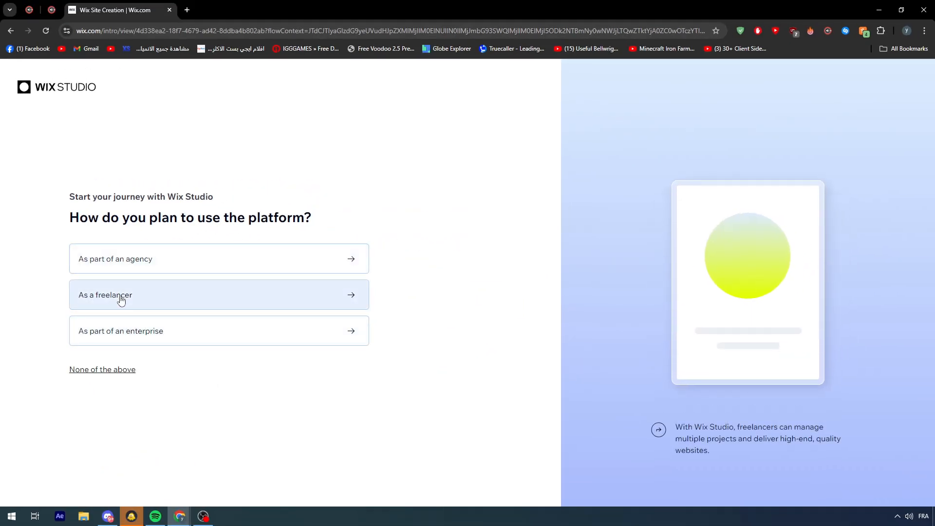
click(121, 301)
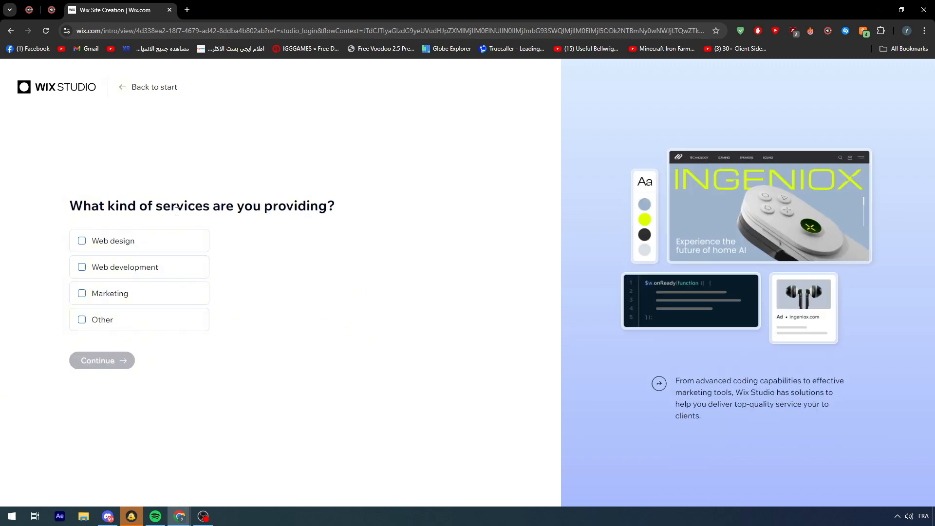
Step: Choose Web design as the service provided, continue, and start creating a site
drag(90, 206, 337, 217)
click(213, 246)
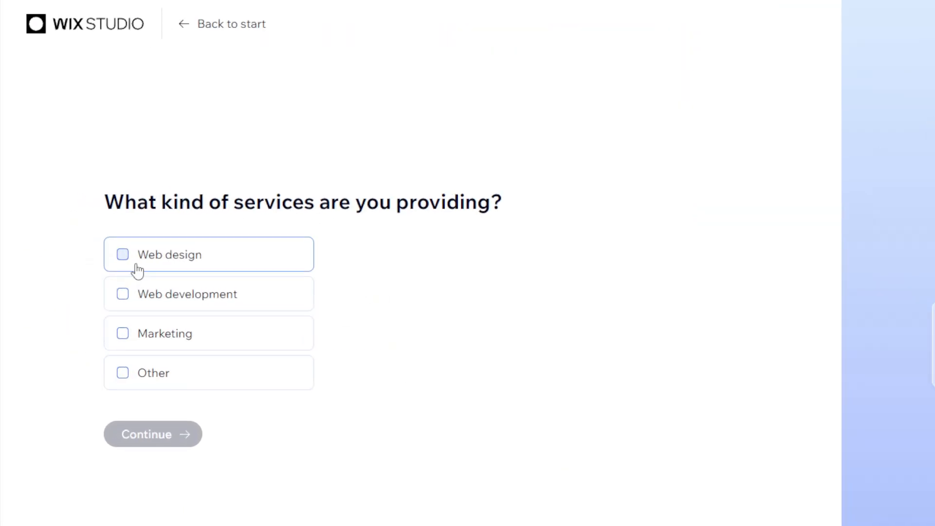
click(88, 249)
click(153, 431)
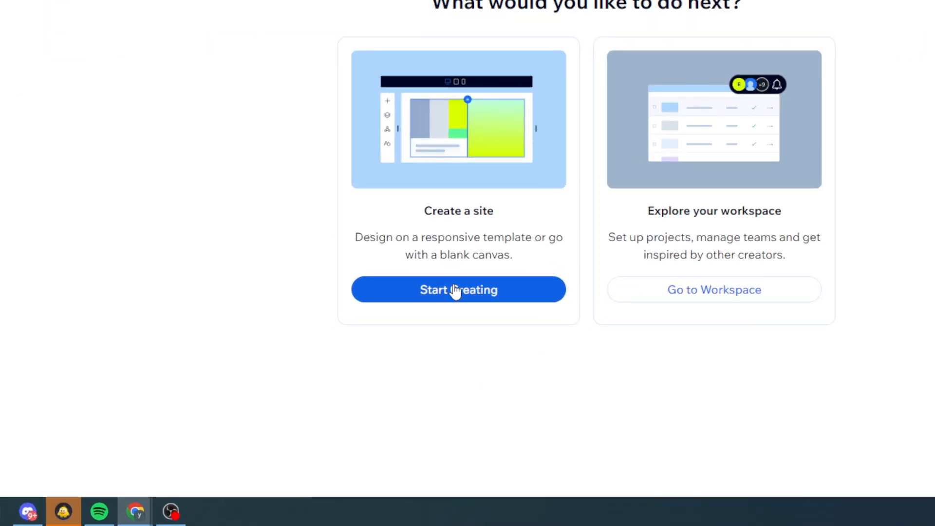
click(480, 303)
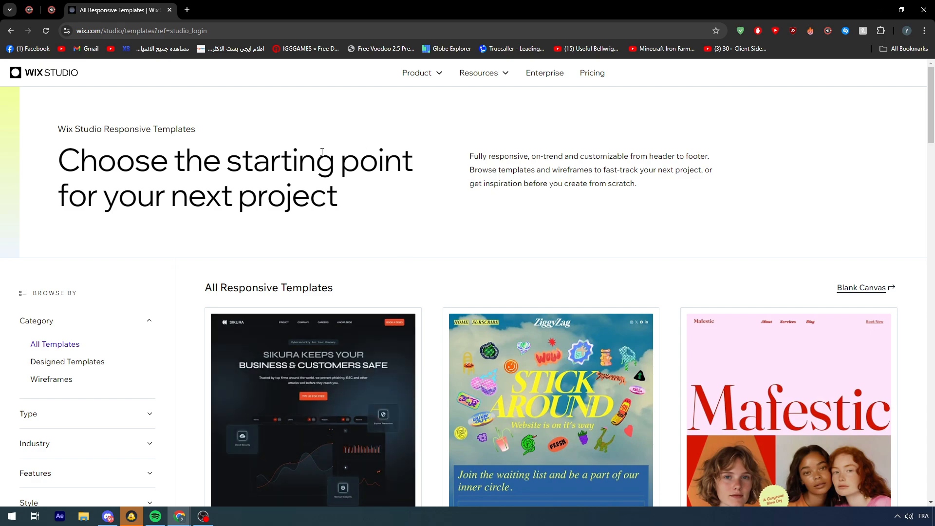
Step: Browse the responsive templates and open the Tech Company template for editing
scroll(382, 244, down, 10)
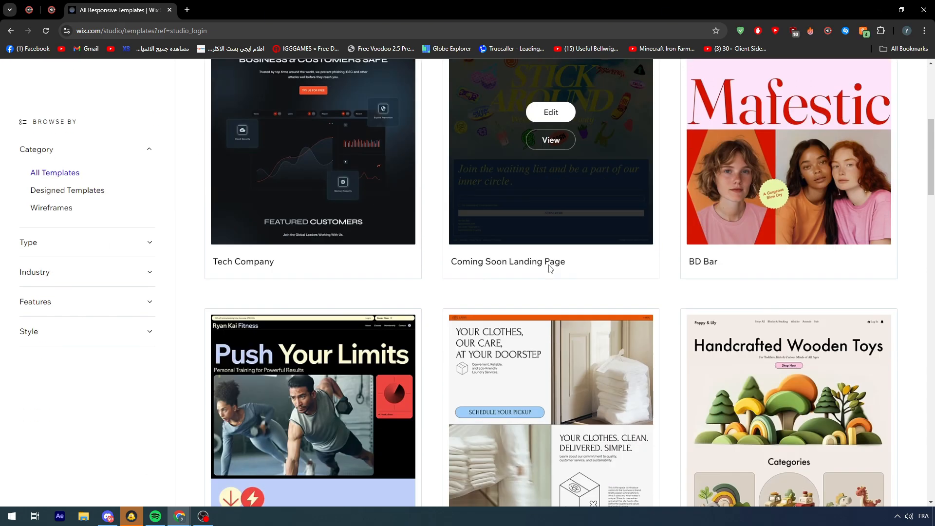
scroll(516, 275, down, 12)
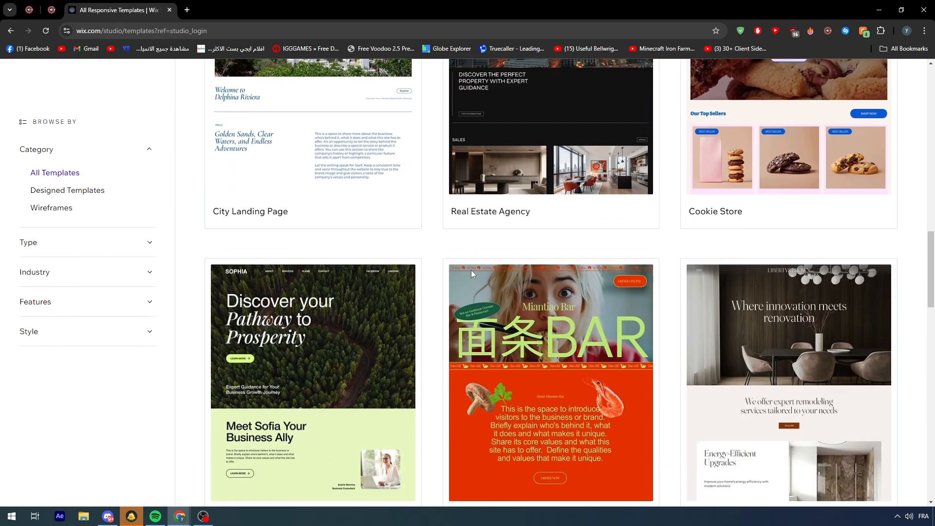
scroll(466, 278, down, 7)
scroll(593, 317, up, 20)
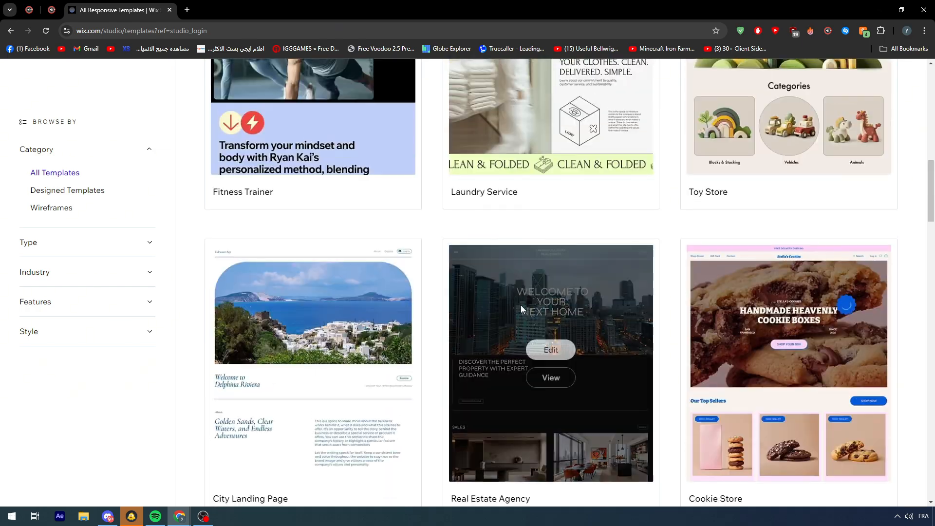
scroll(517, 301, up, 7)
scroll(188, 286, down, 4)
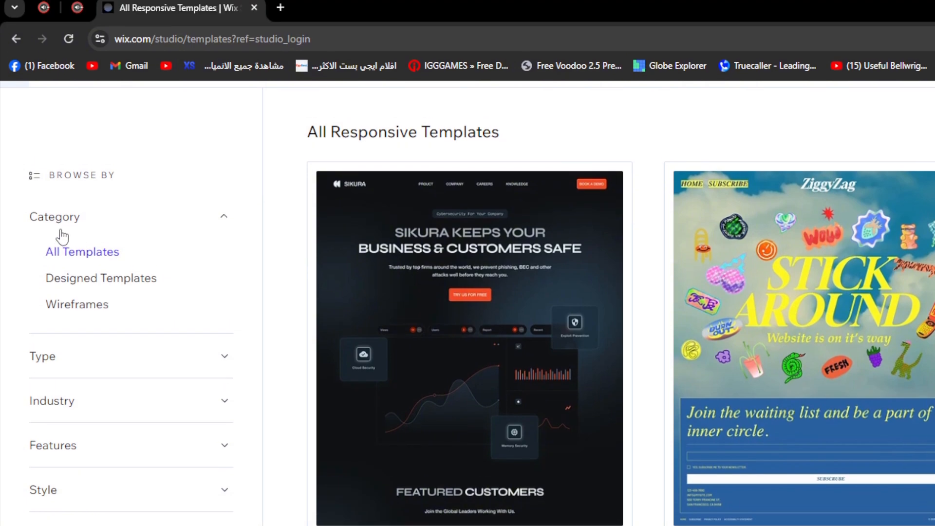
scroll(65, 306, down, 3)
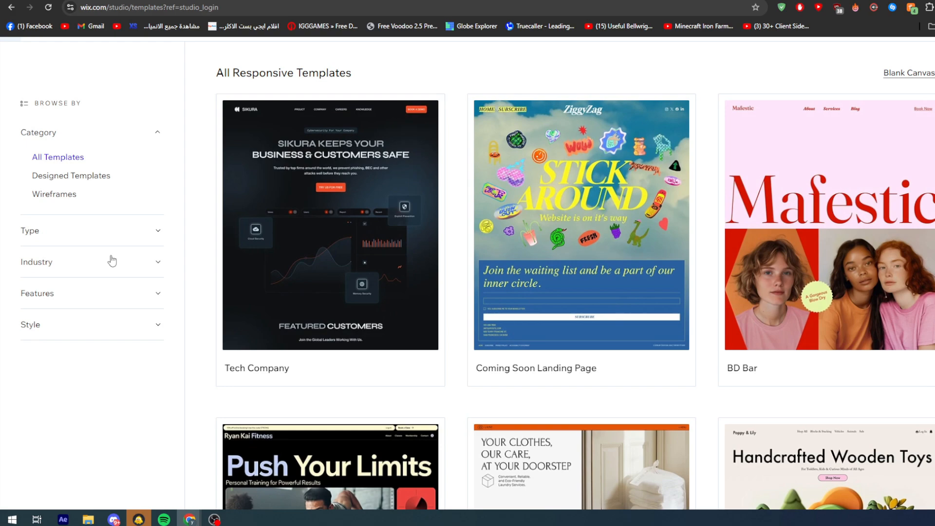
mouse_move(495, 126)
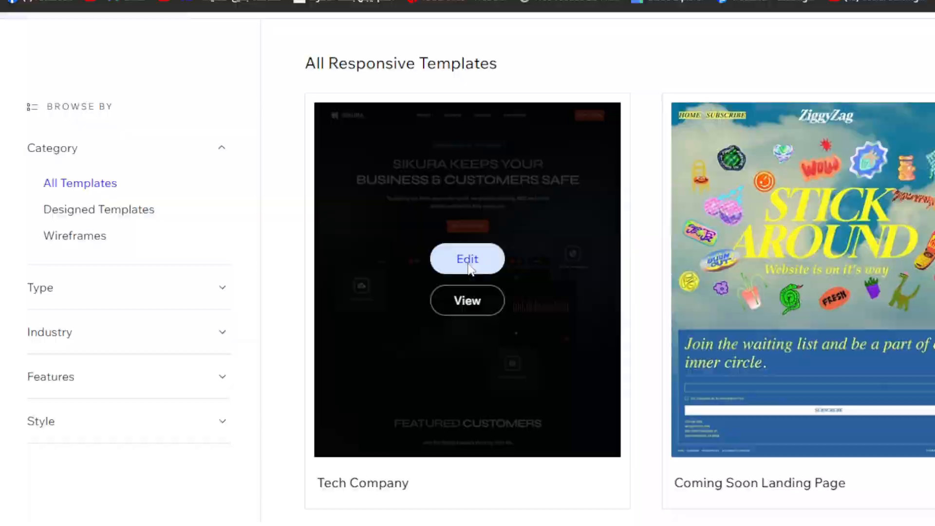
click(315, 229)
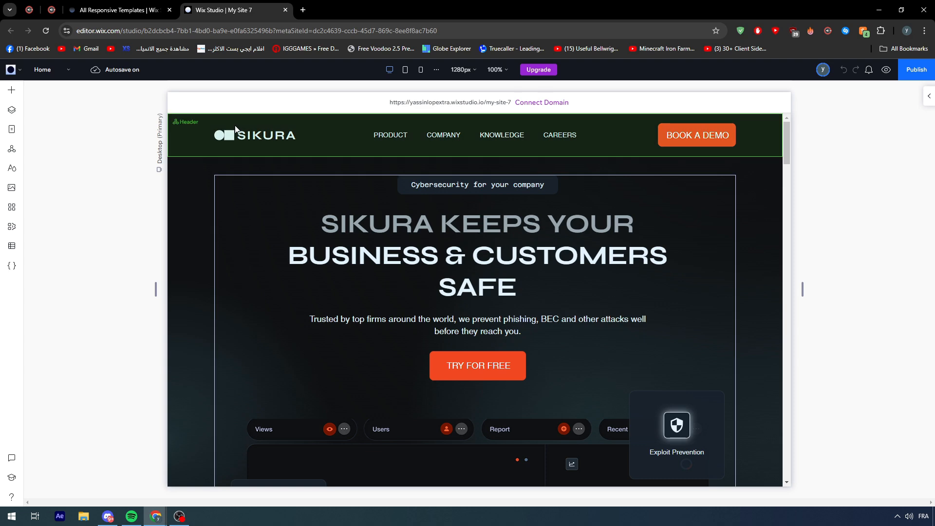
Step: Examine the sections of the template's home page and the editor's code features
scroll(510, 255, down, 7)
scroll(576, 332, down, 15)
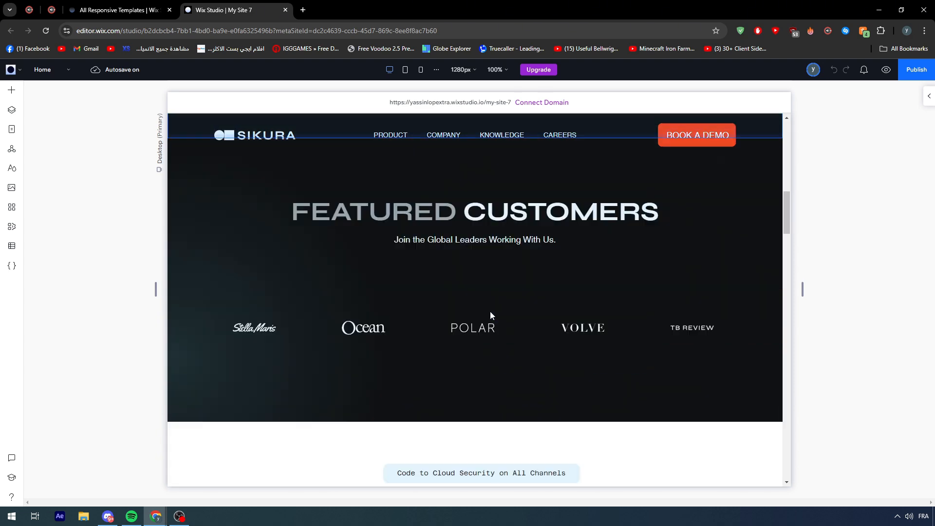
scroll(555, 324, down, 8)
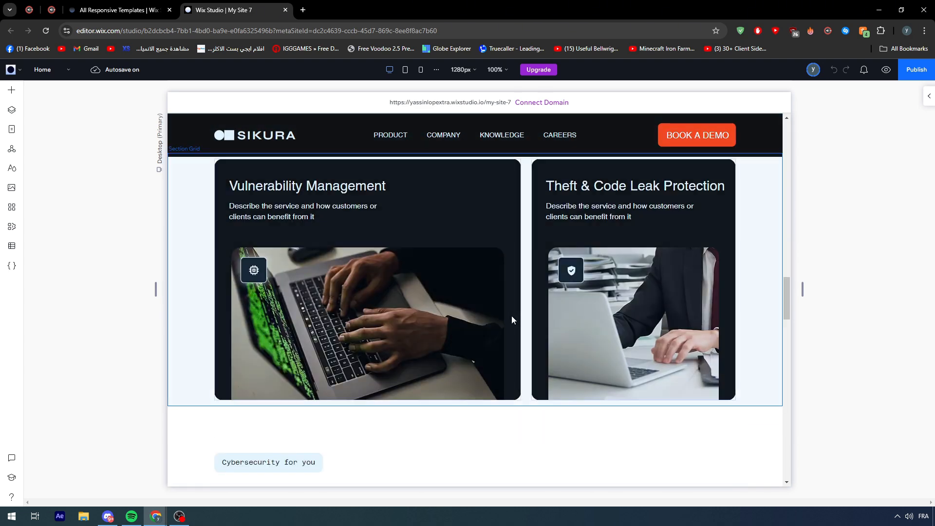
scroll(509, 314, up, 20)
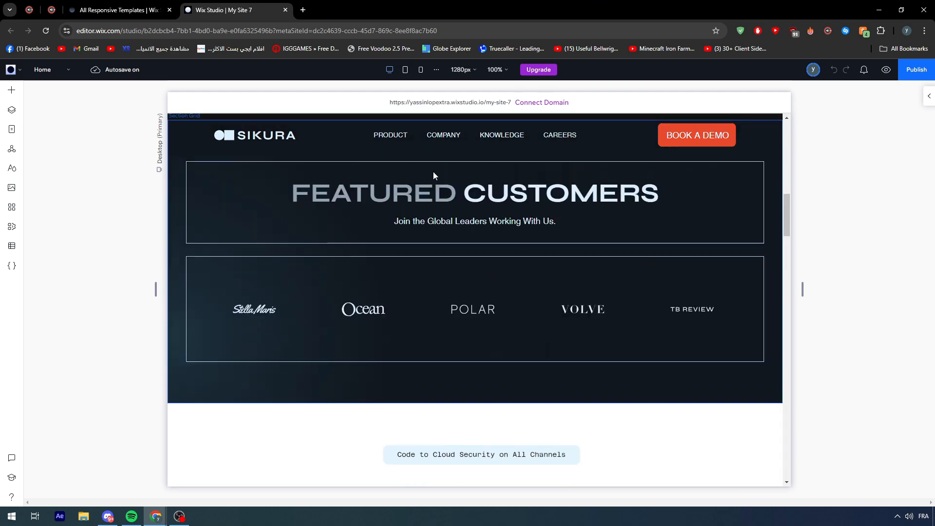
scroll(438, 195, up, 5)
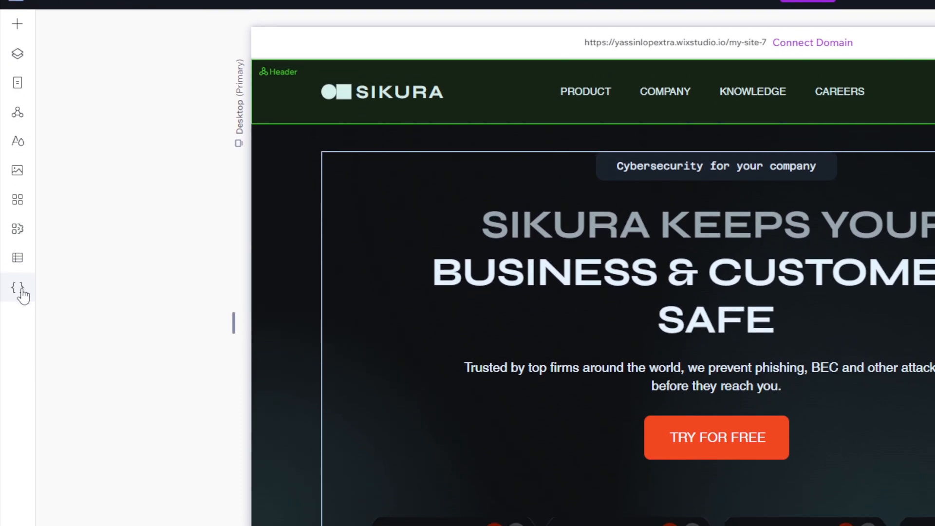
click(20, 290)
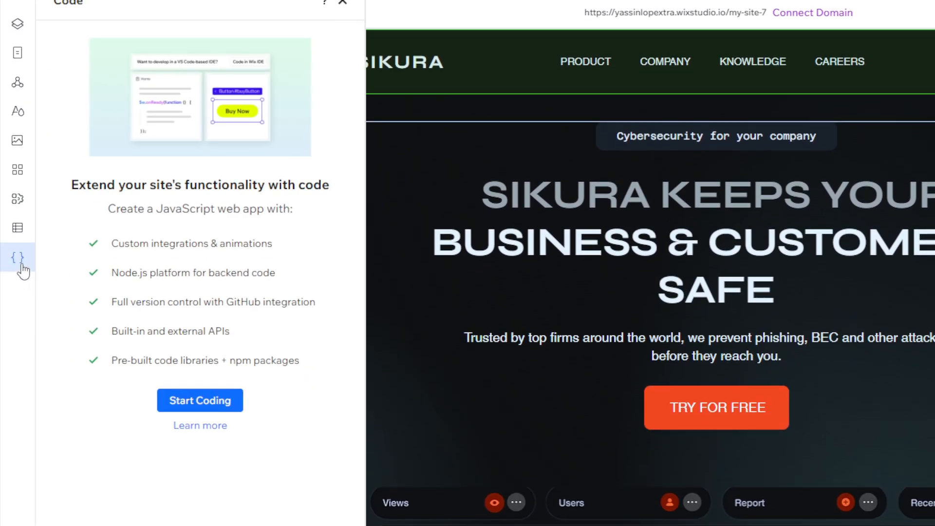
click(22, 264)
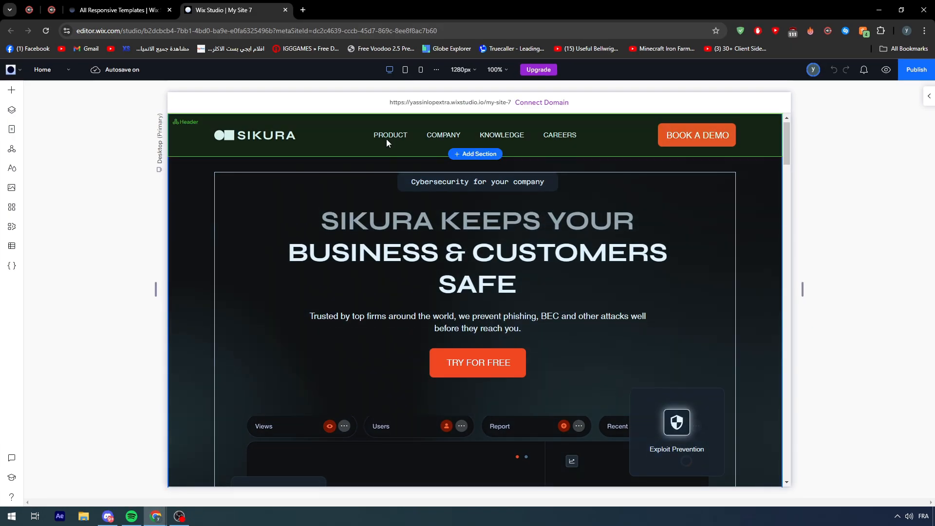
scroll(580, 81, down, 5)
scroll(430, 245, down, 10)
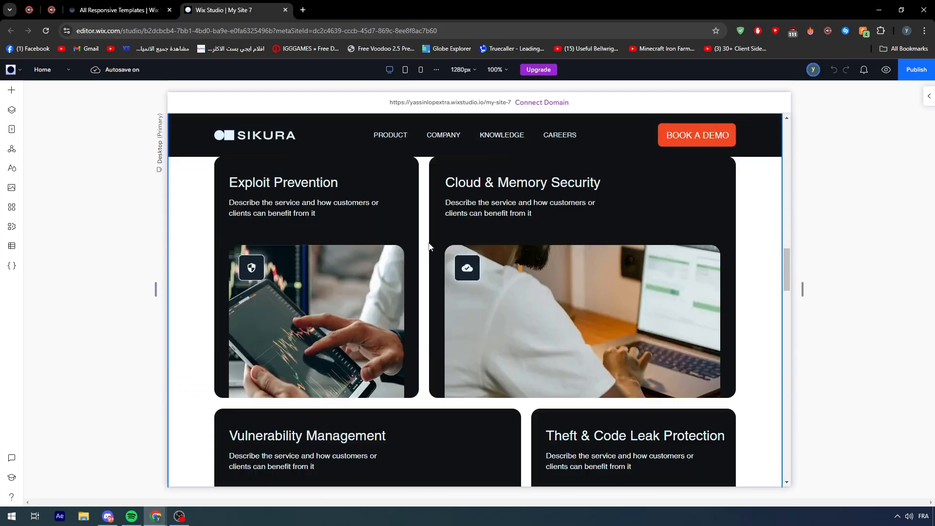
scroll(408, 264, down, 6)
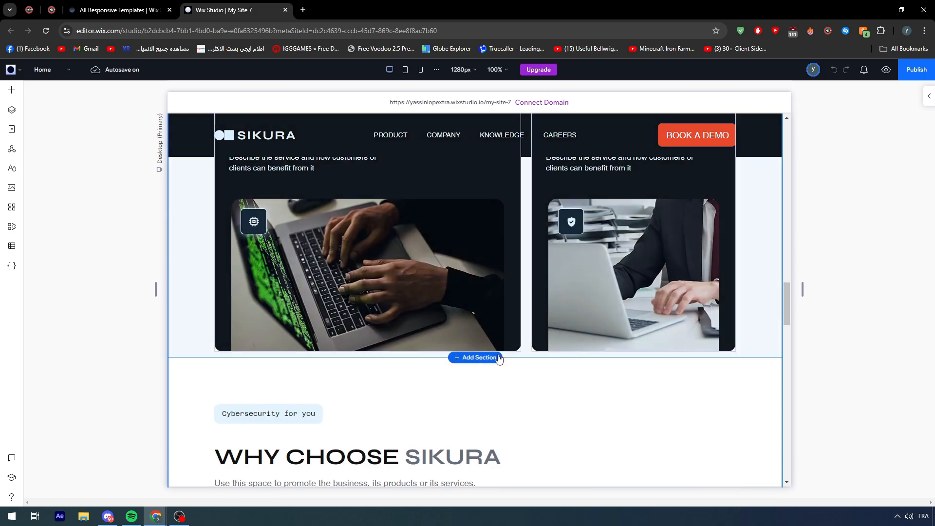
scroll(410, 268, up, 5)
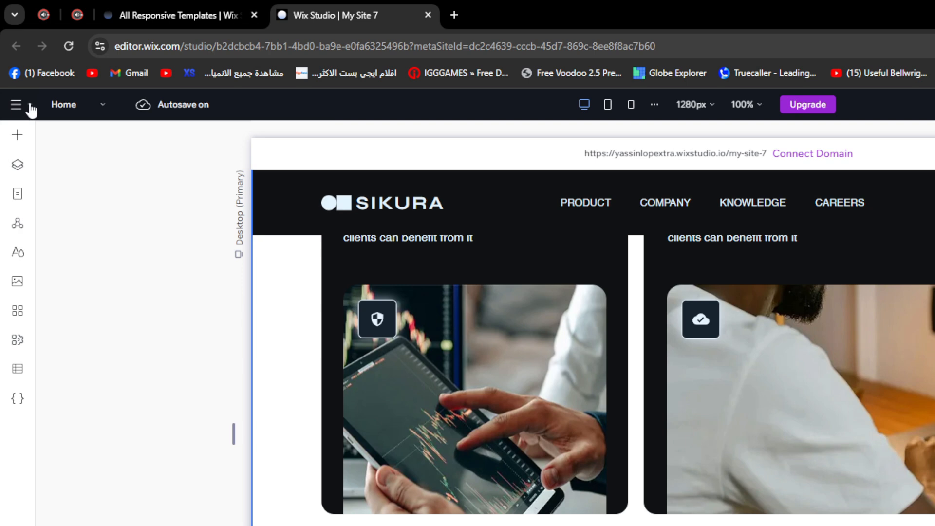
Step: Look at the editor's main options and the list of site pages
click(18, 105)
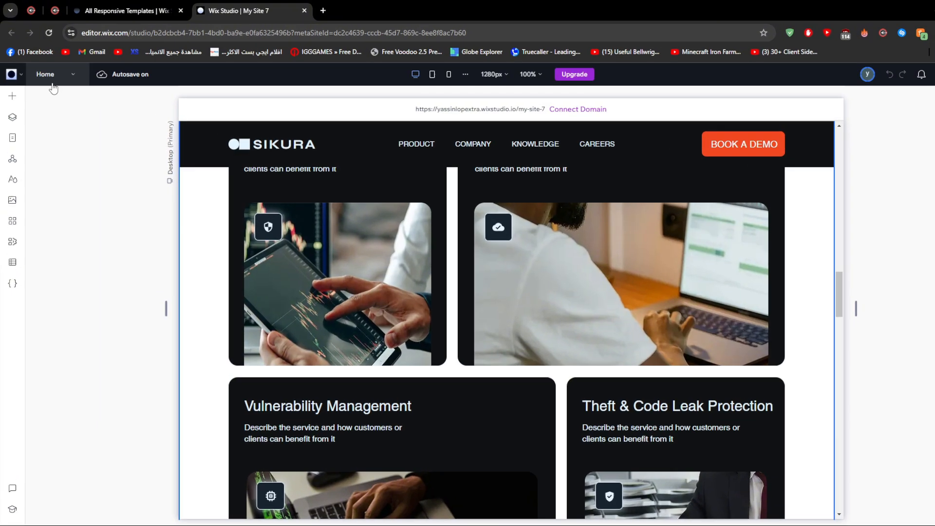
click(49, 71)
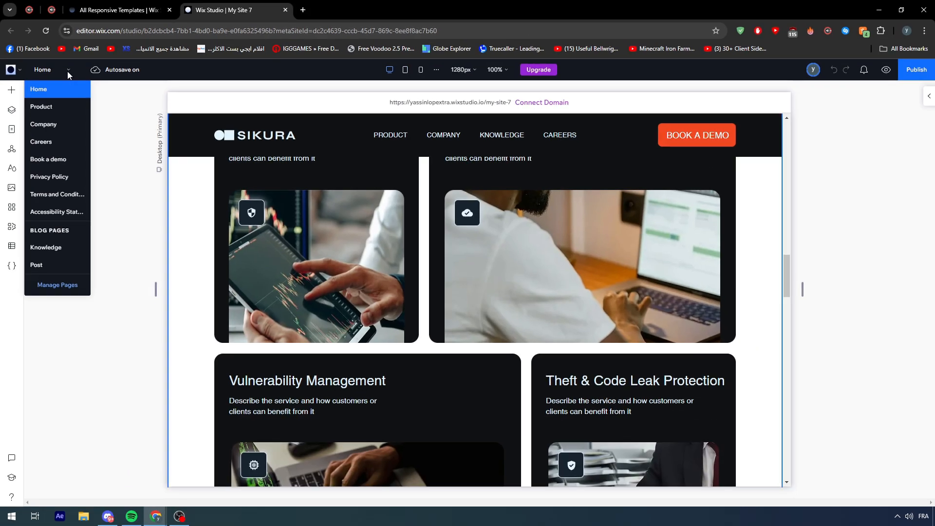
click(68, 69)
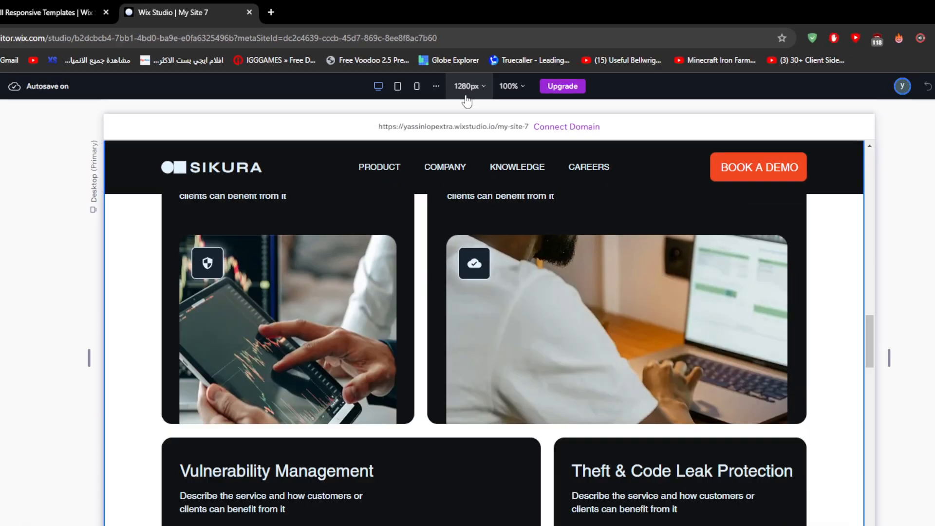
Step: Set the desktop editing size to 1920 px
click(541, 107)
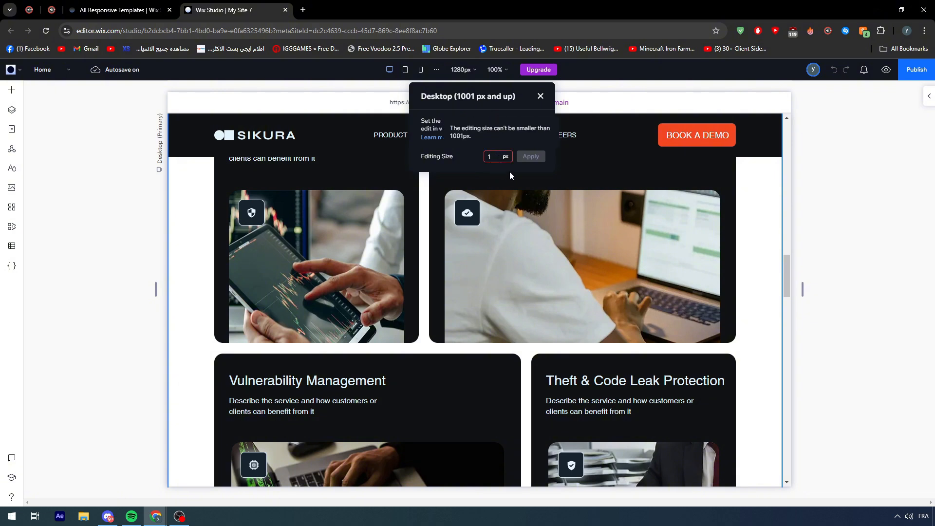
text(1920)
click(527, 157)
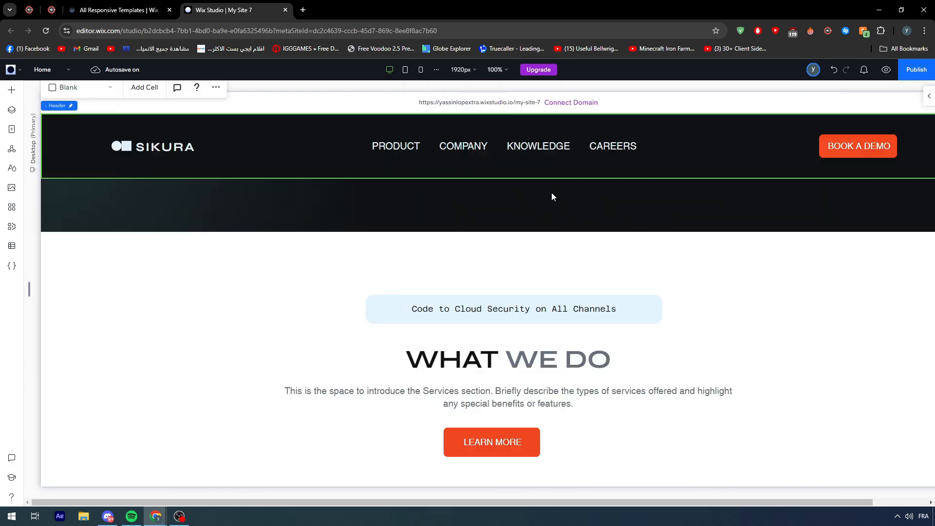
scroll(548, 212, up, 15)
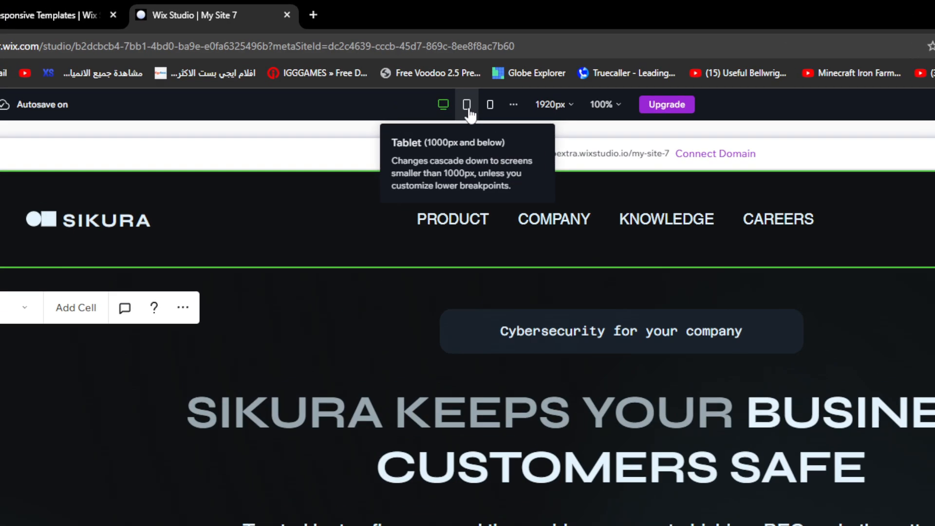
Step: View the page at the tablet and mobile breakpoints, then return to desktop
click(469, 113)
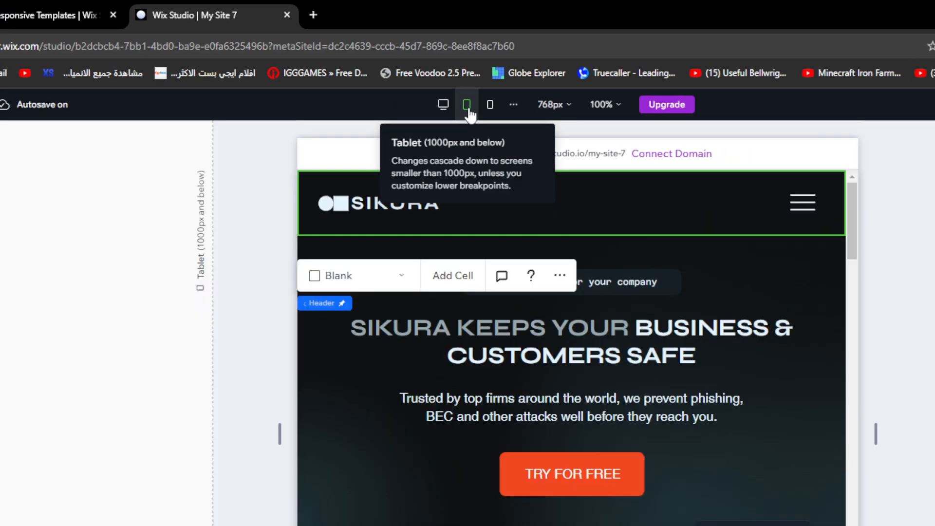
click(490, 108)
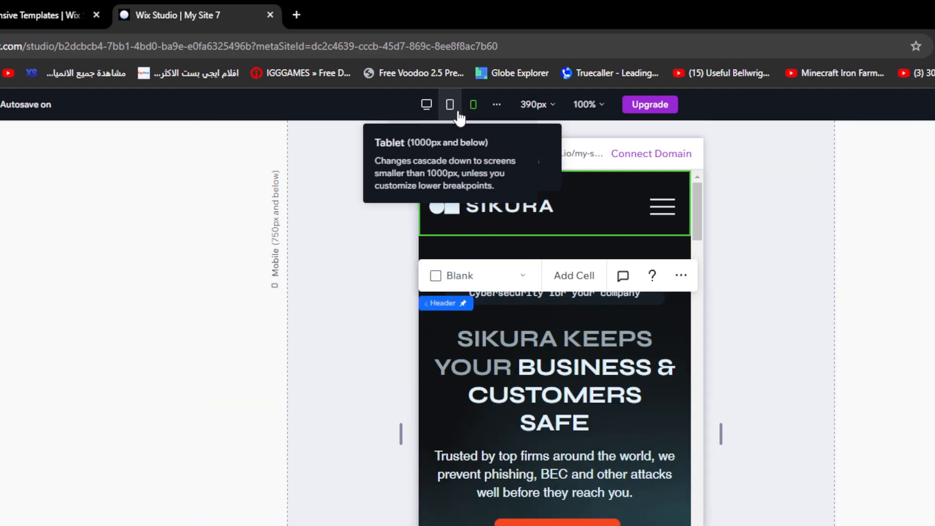
click(425, 105)
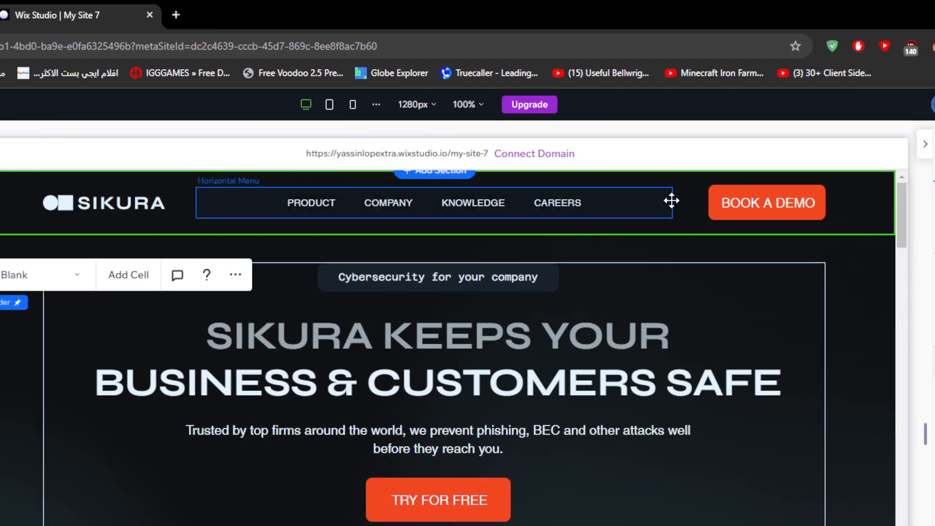
Step: Show the selected header's design settings and collapse them again
click(804, 202)
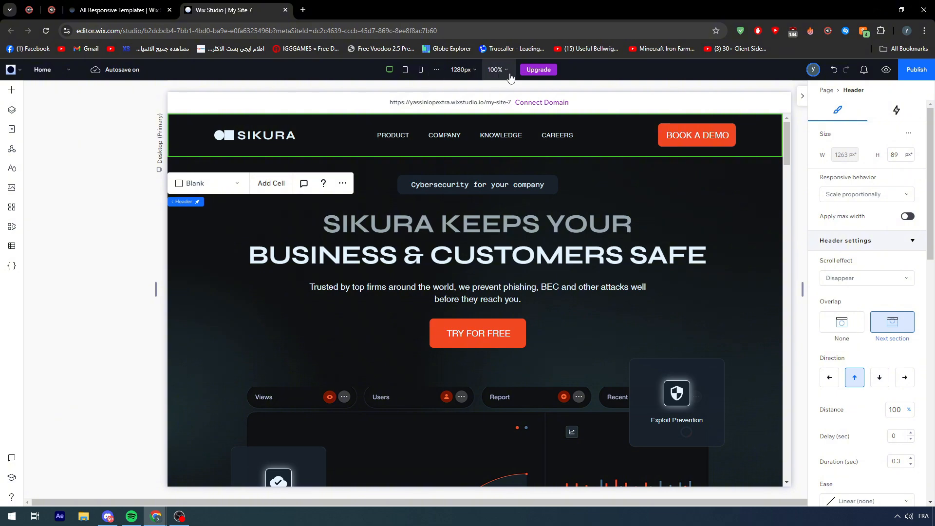
mouse_move(544, 72)
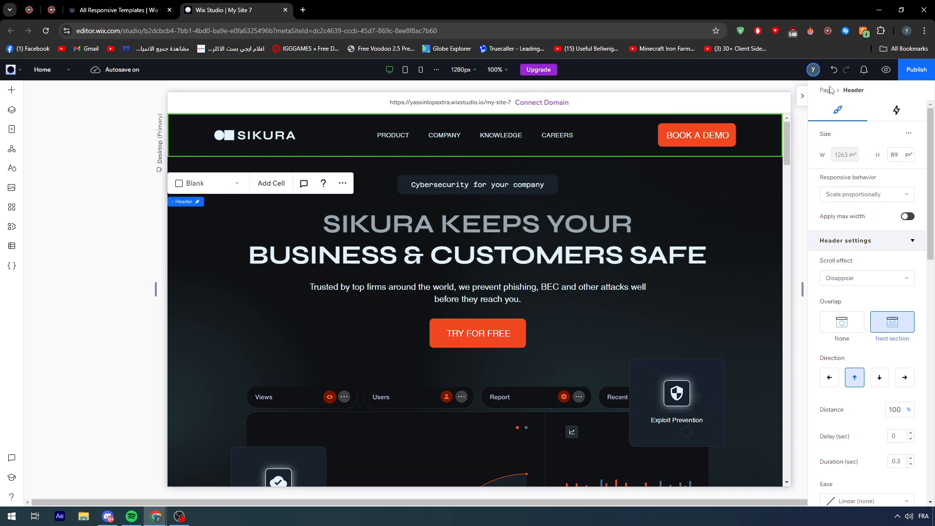
click(736, 144)
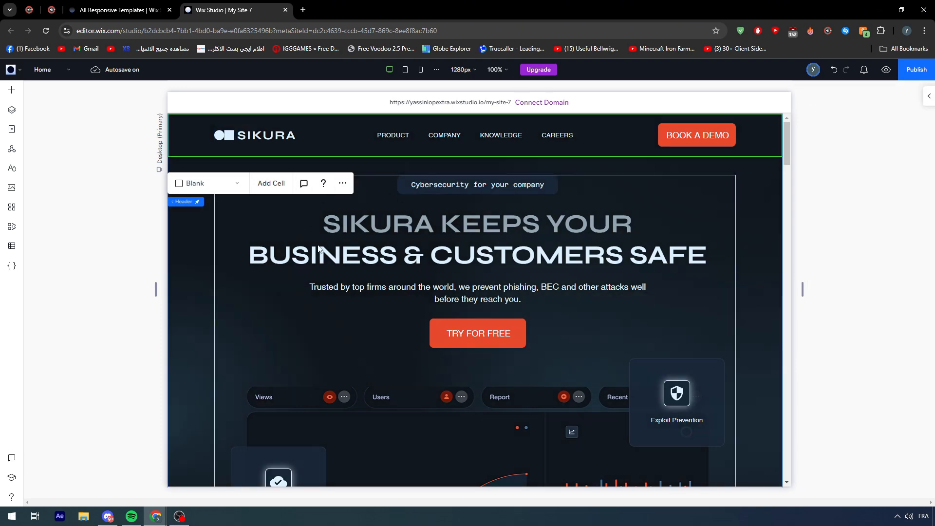
Step: Look over the home page's hero section with its dashboard image and security cards, and the Featured Customers section below
scroll(402, 277, down, 7)
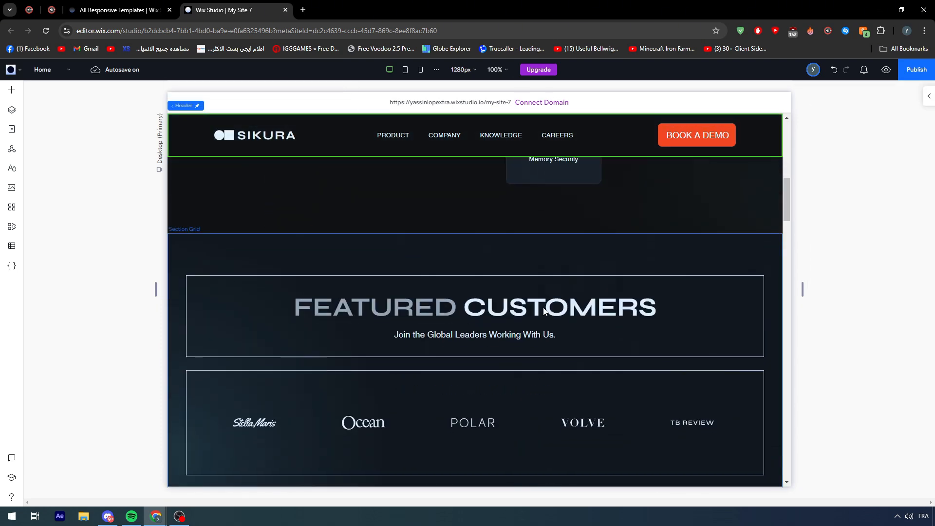
scroll(575, 288, up, 2)
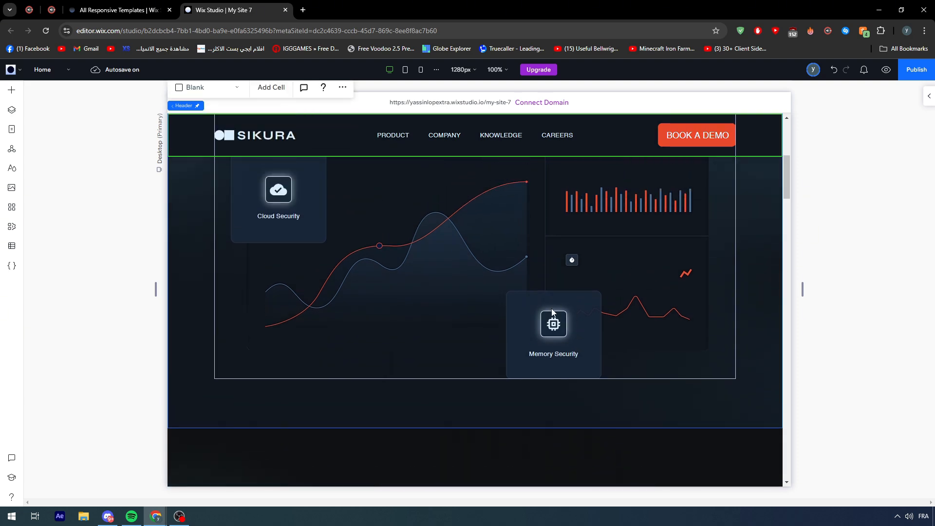
click(520, 323)
click(519, 320)
scroll(660, 355, up, 5)
scroll(660, 355, down, 3)
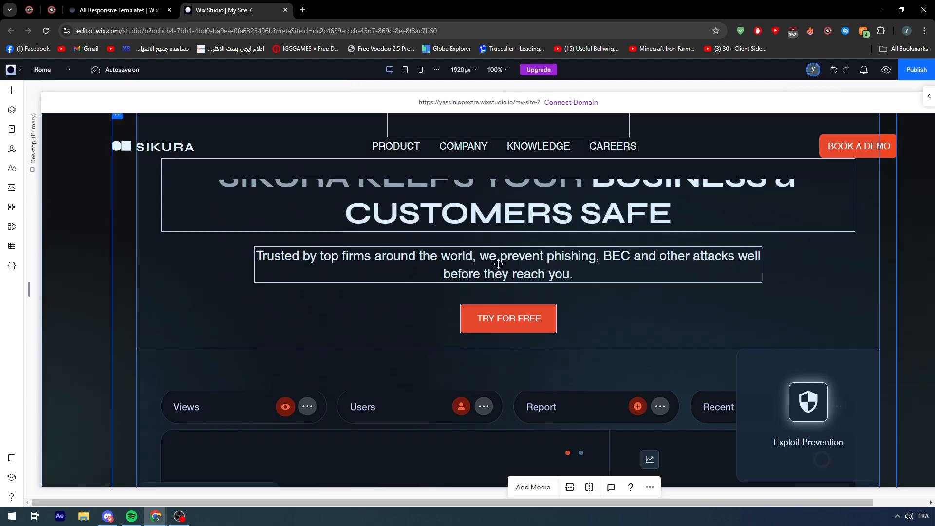
click(814, 360)
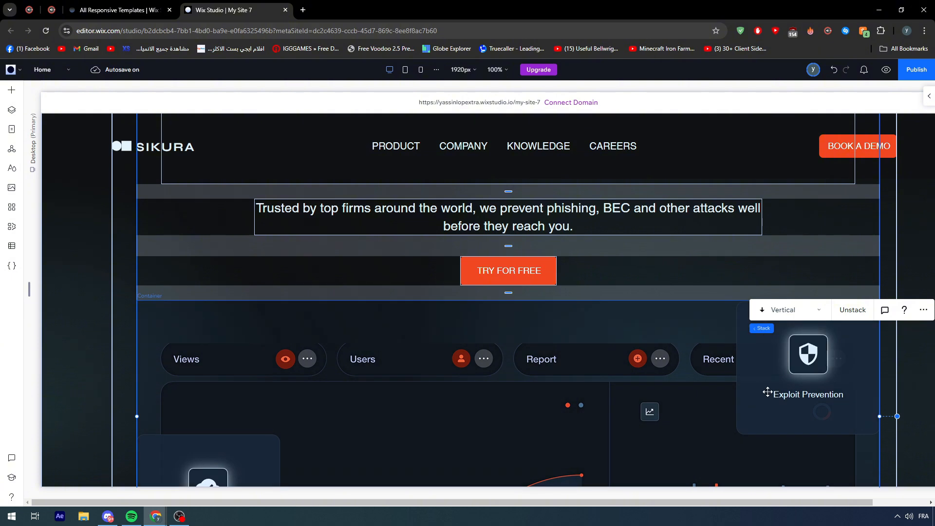
scroll(523, 285, down, 4)
scroll(523, 286, up, 4)
Step: Shift the hero's dashboard image within its crop frame, apply the crop, and delete the image
click(441, 360)
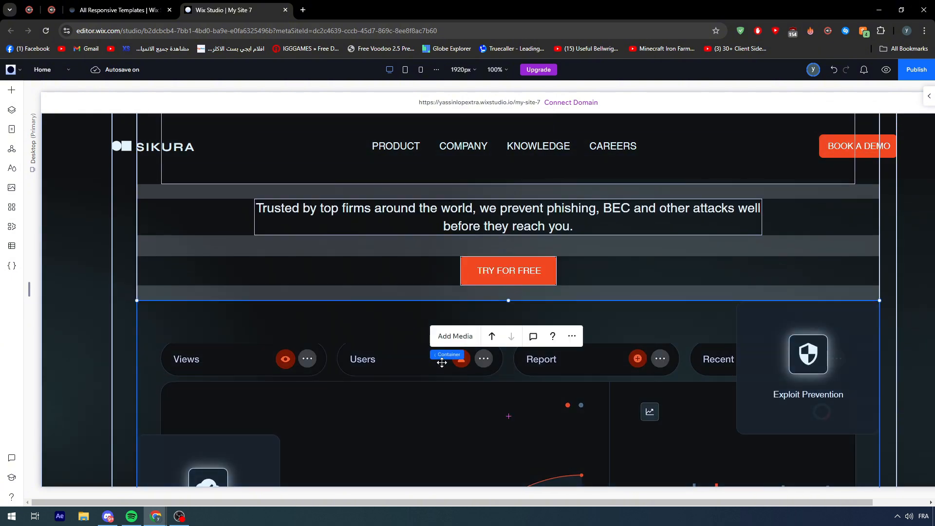
double_click(366, 364)
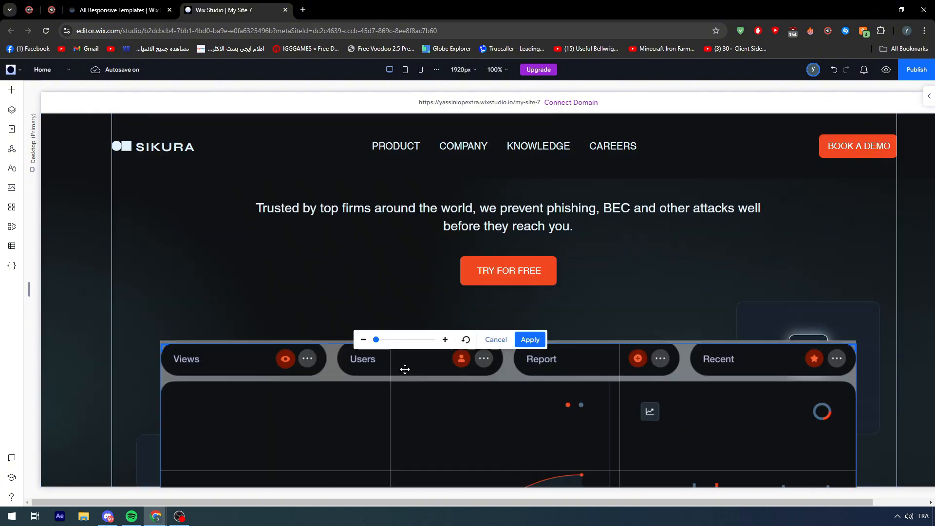
drag(337, 361, 246, 366)
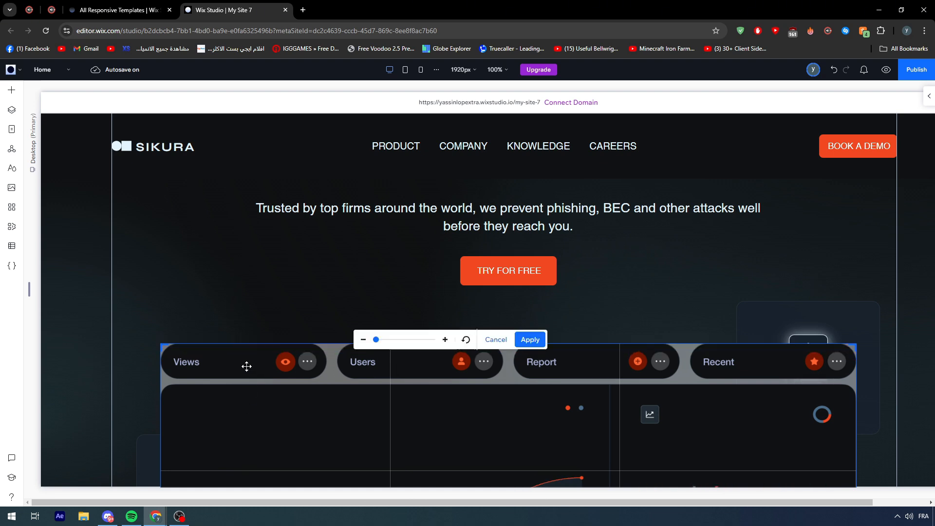
click(530, 339)
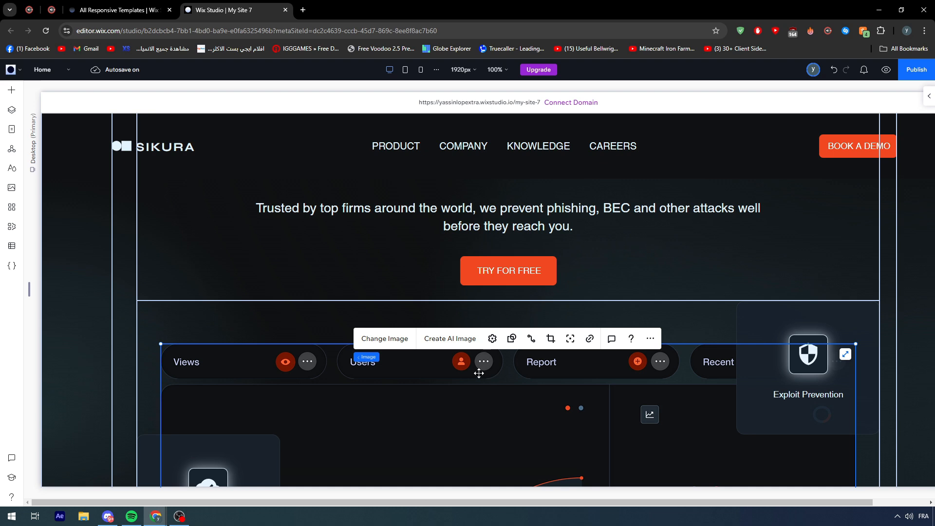
key(Delete)
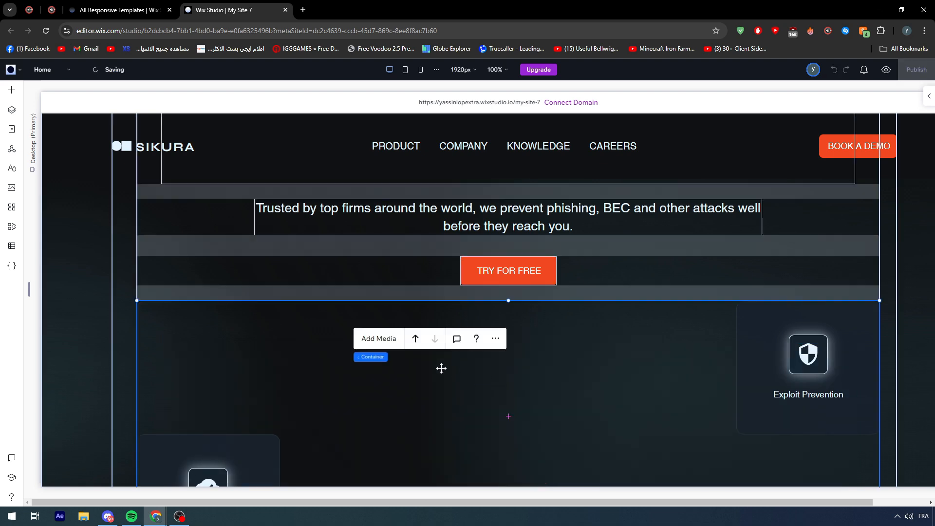
Step: Delete the icon-and-label stacks from the Cloud Security and Memory Security cards
scroll(434, 360, down, 4)
click(235, 313)
click(212, 299)
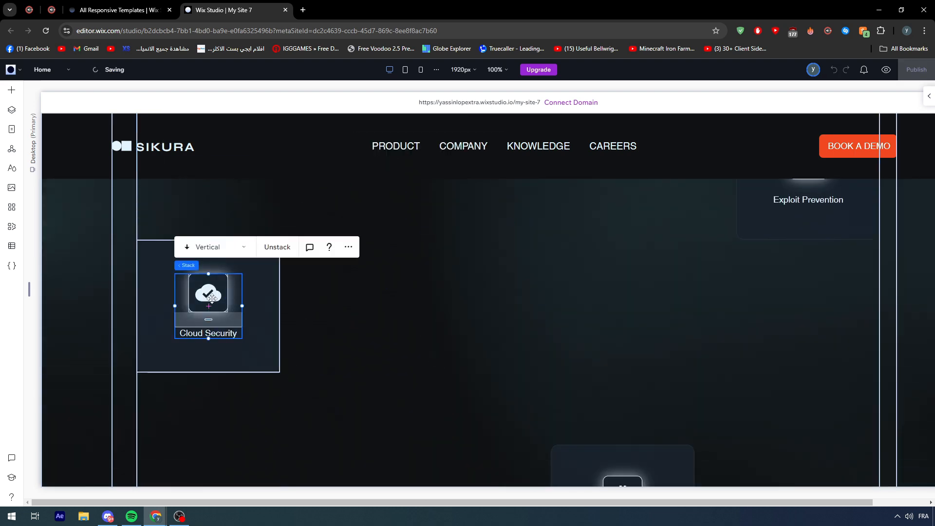
key(Delete)
scroll(516, 402, down, 3)
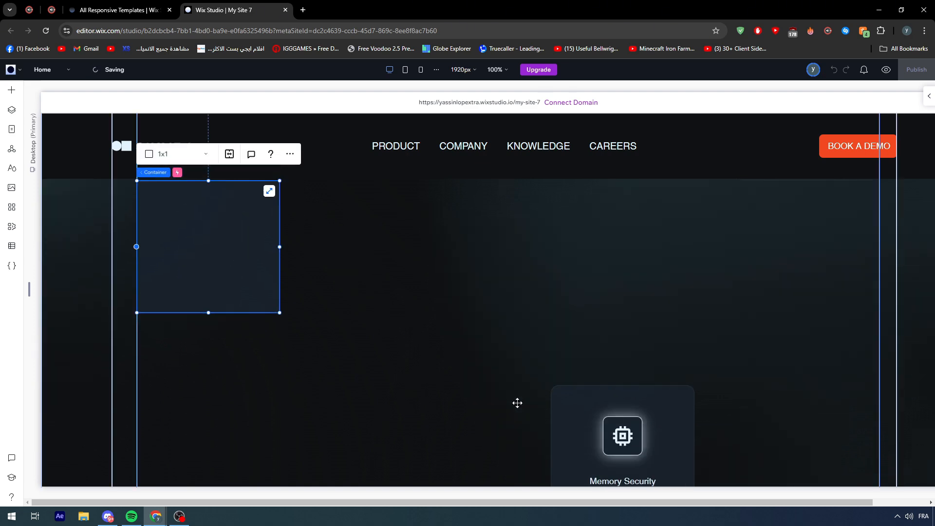
click(622, 366)
click(622, 367)
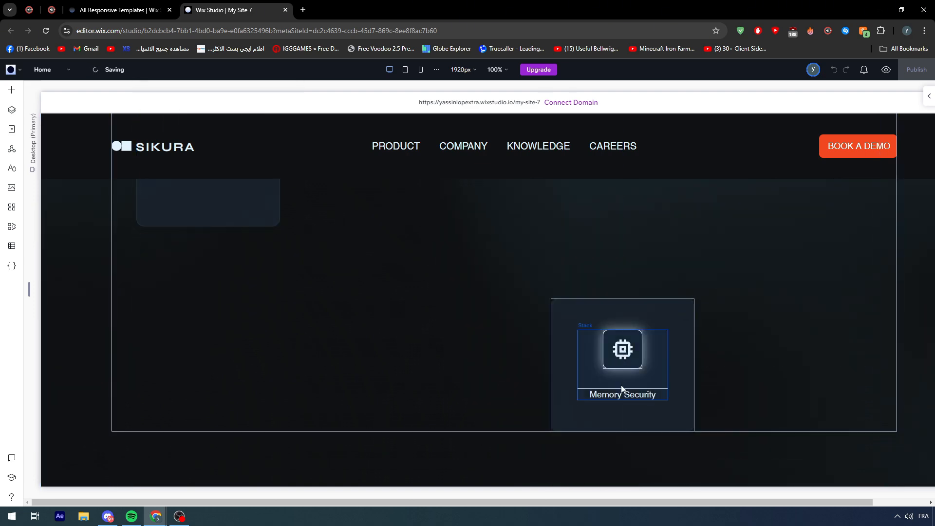
key(Delete)
Step: Delete the Exploit Prevention card's stack and the whole container holding the cards below the Try for Free button
scroll(627, 309, up, 5)
click(774, 343)
click(774, 344)
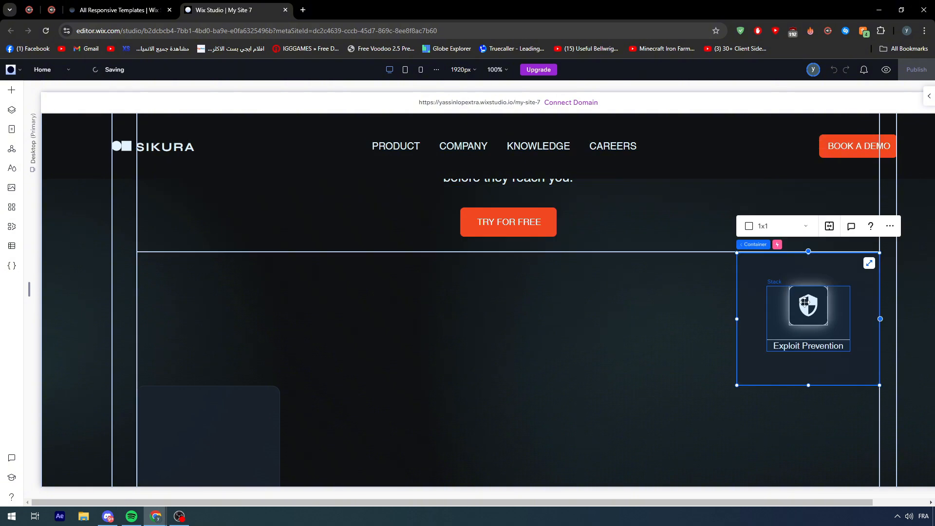
key(Delete)
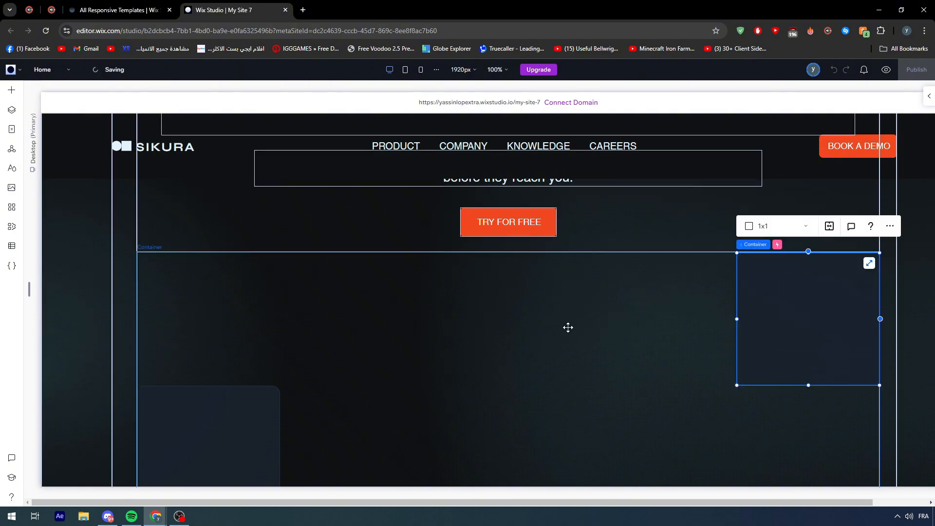
key(Delete)
click(702, 272)
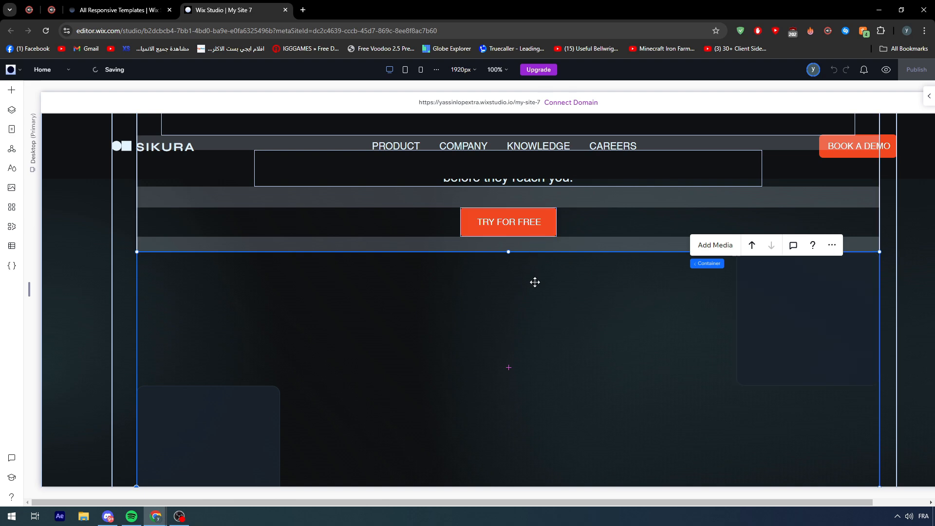
key(Delete)
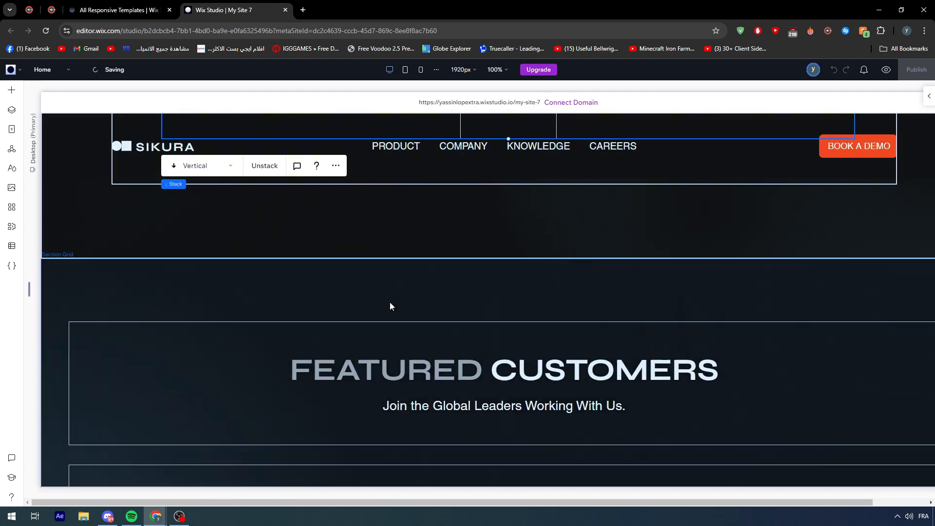
Step: Set the desktop editing size to 1240 px
scroll(488, 306, down, 4)
scroll(488, 306, down, 2)
click(476, 70)
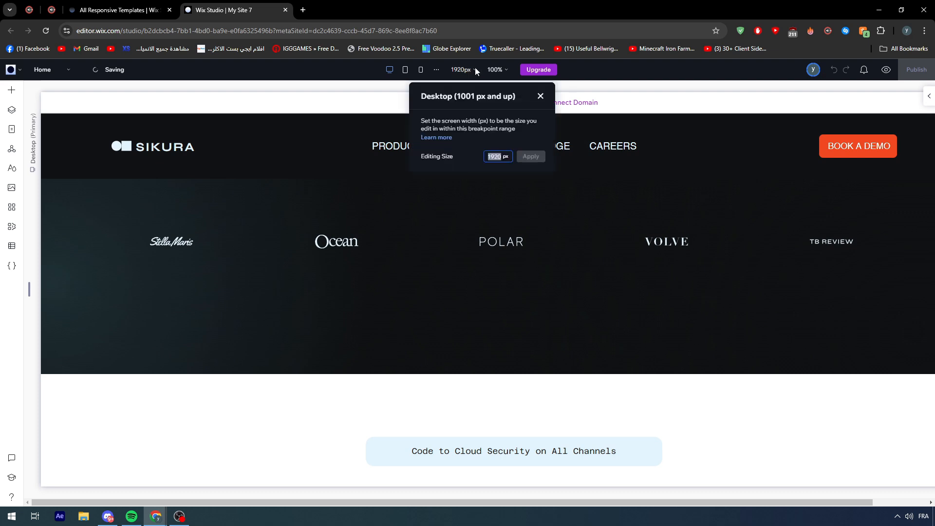
key(BackSpace)
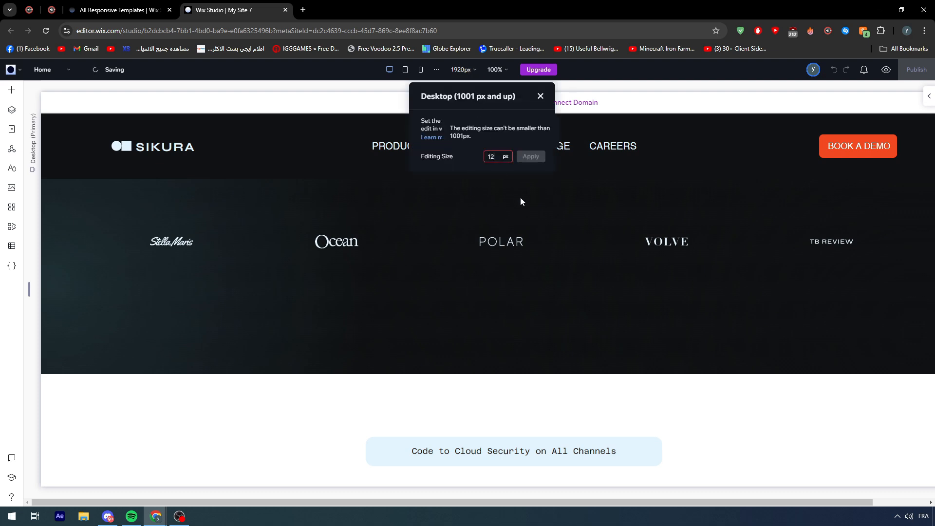
text(1240)
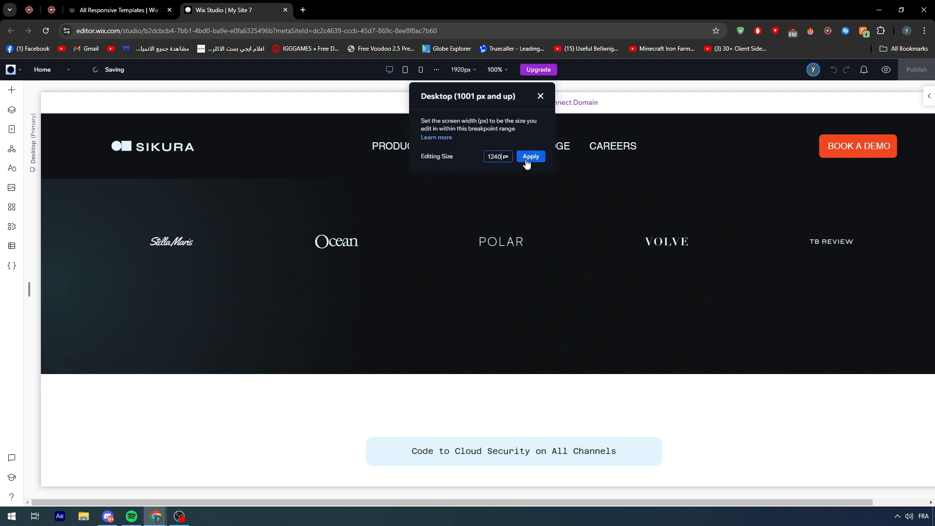
click(530, 156)
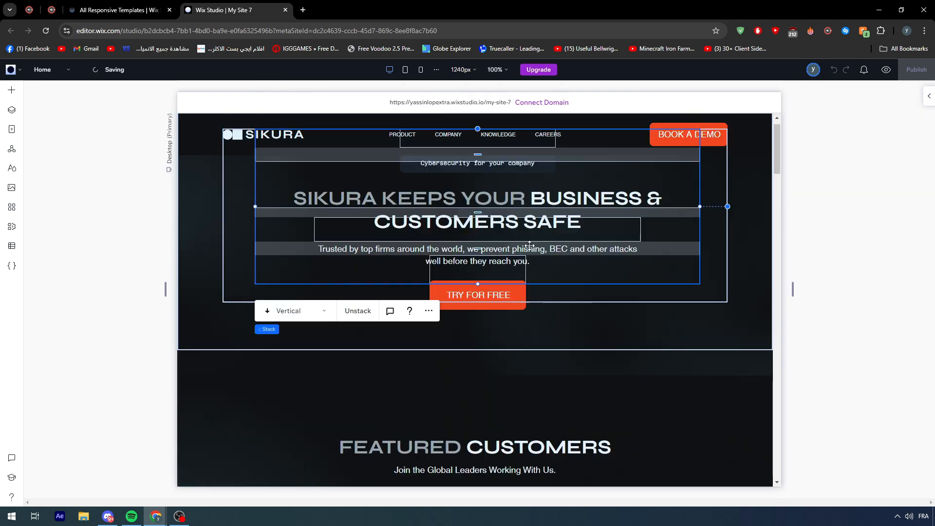
Step: Look through the home page's remaining sections below the hero
scroll(516, 334, down, 4)
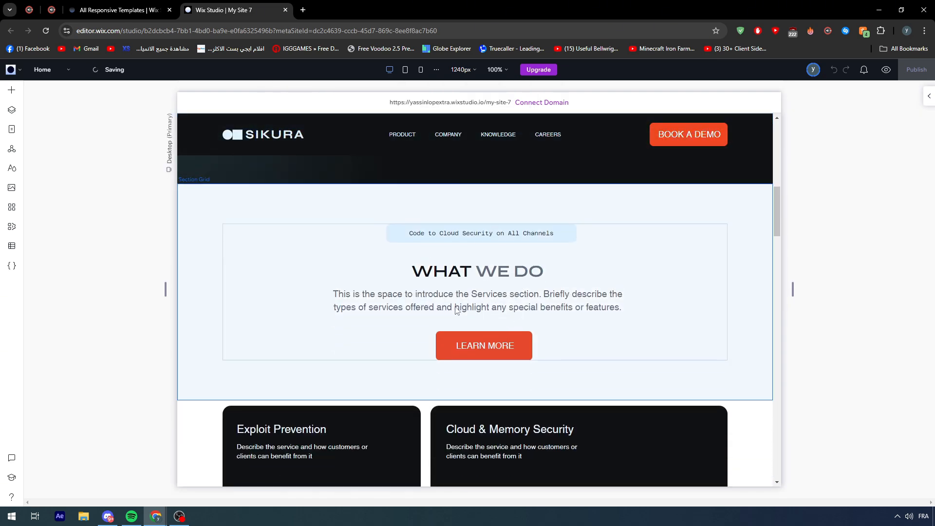
scroll(460, 309, down, 6)
scroll(497, 327, down, 12)
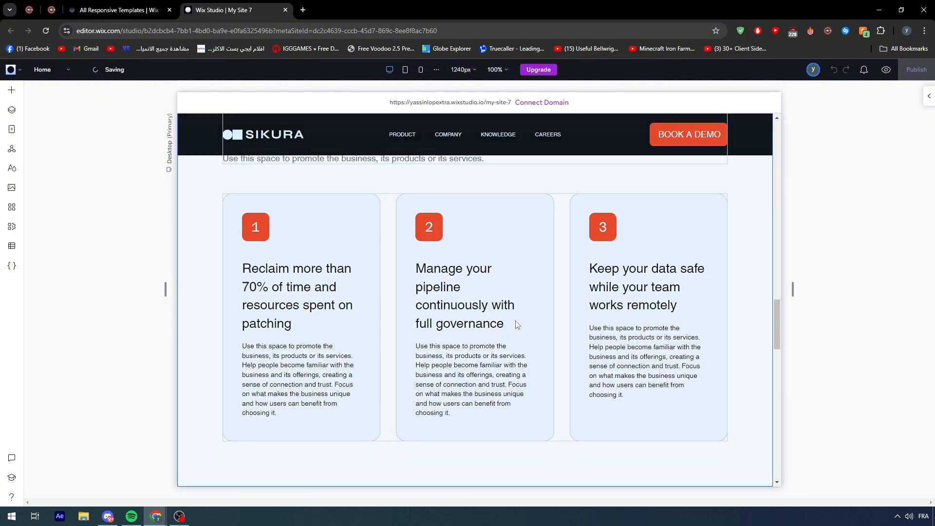
scroll(506, 334, down, 3)
scroll(511, 341, up, 10)
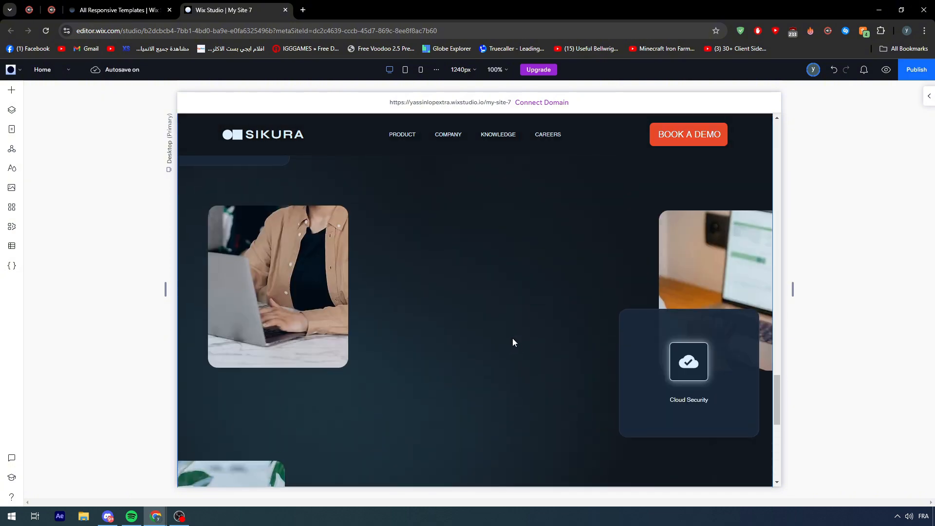
scroll(510, 348, up, 3)
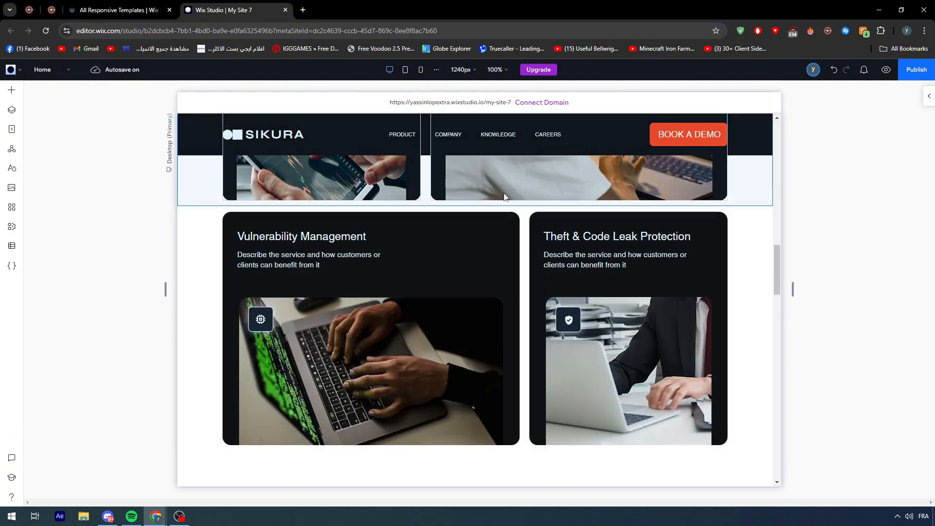
Step: Add a blank section between the What We Do introduction and the section with the Exploit Prevention card
click(440, 205)
scroll(496, 236, up, 6)
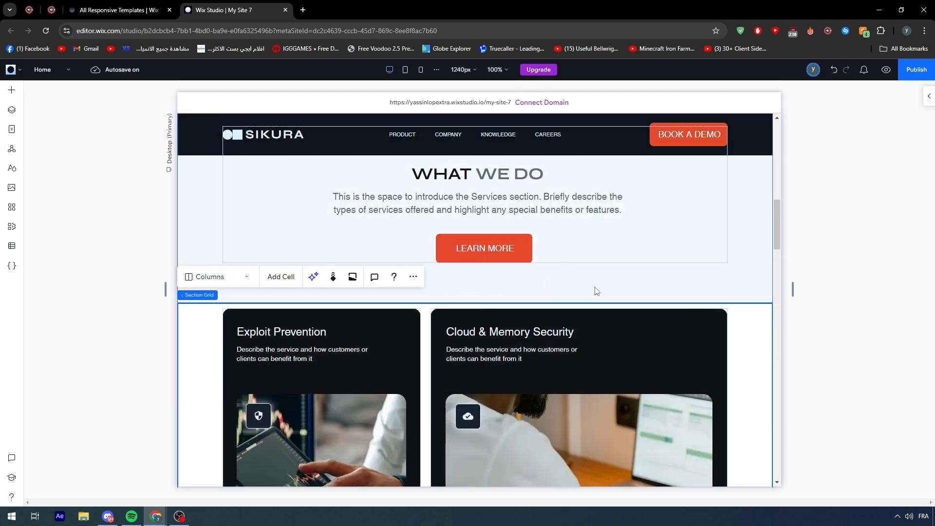
scroll(595, 293, up, 3)
scroll(645, 290, down, 5)
scroll(533, 281, up, 2)
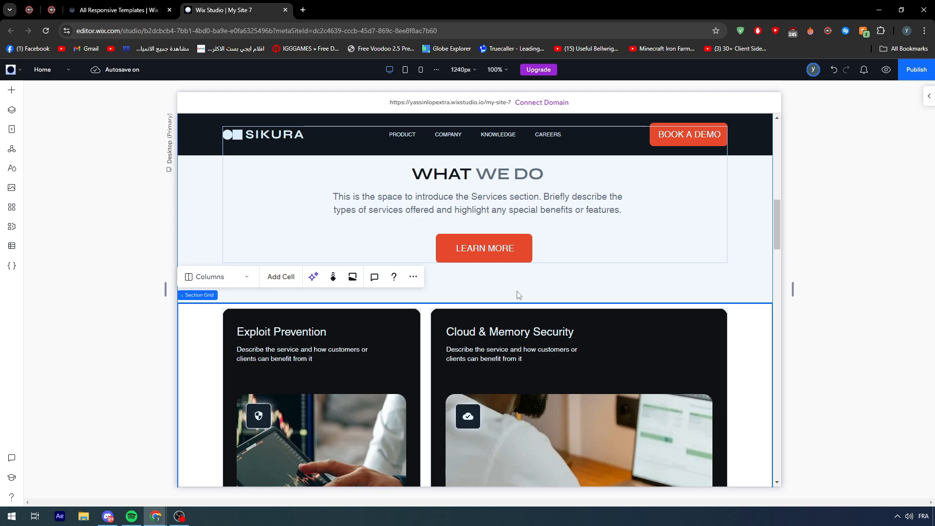
mouse_move(458, 303)
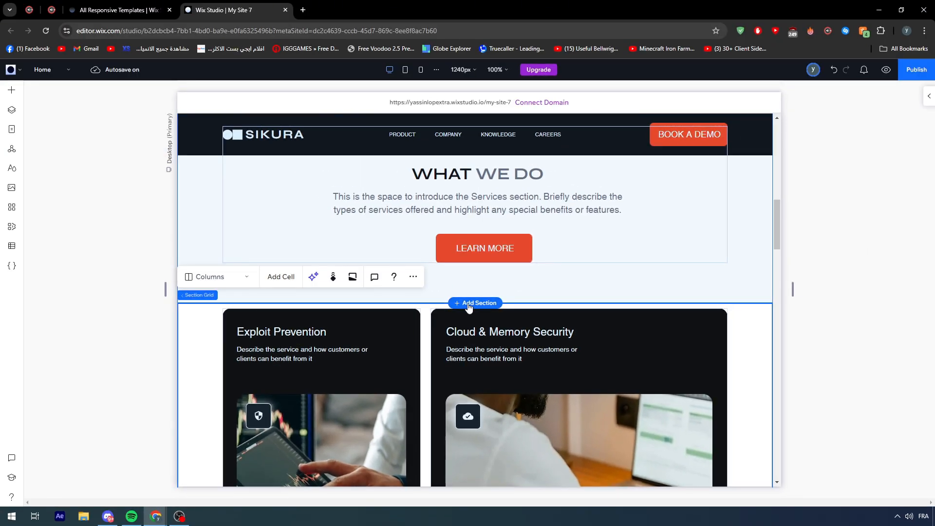
click(470, 304)
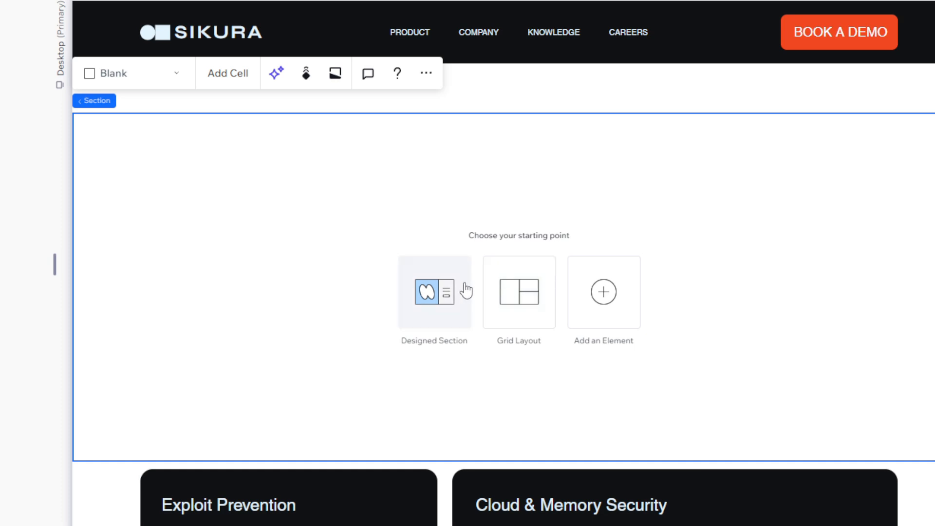
Step: Insert the designed Clients section titled "Serving Industry Leaders" in place of the blank section
click(436, 294)
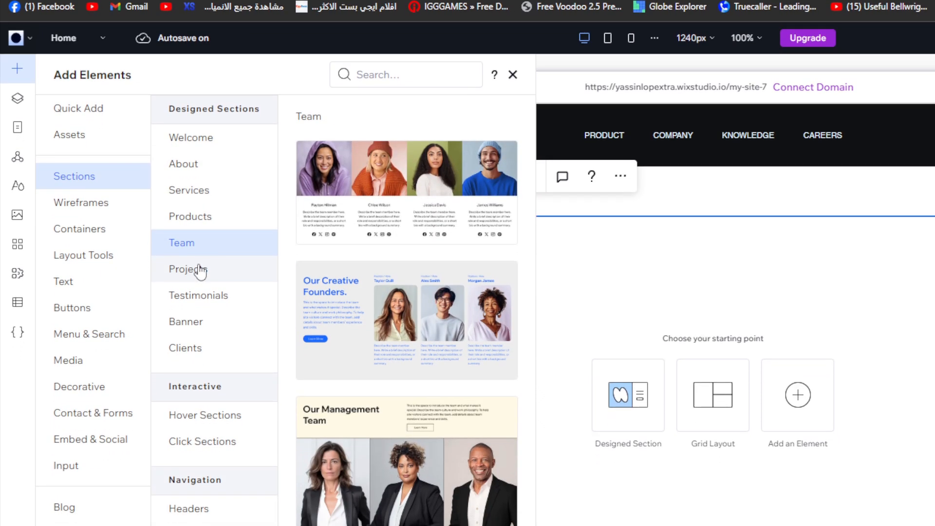
click(199, 287)
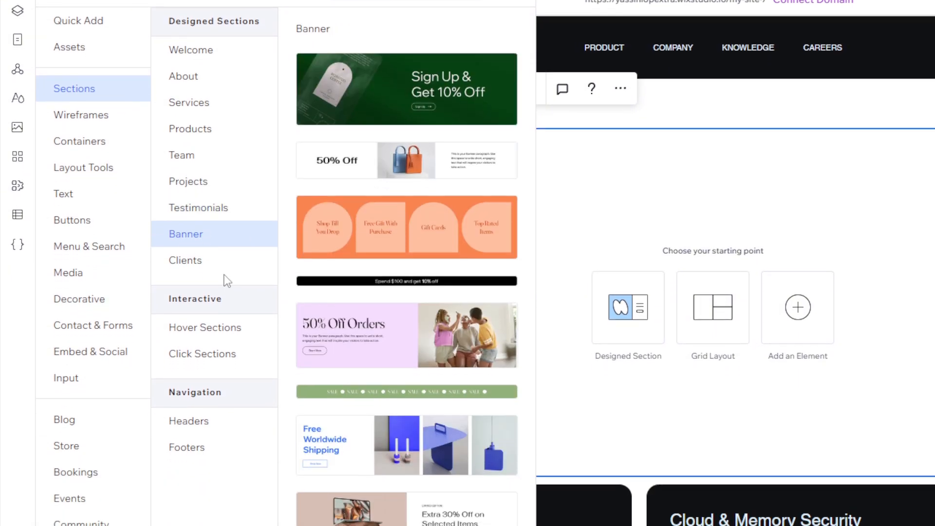
click(218, 273)
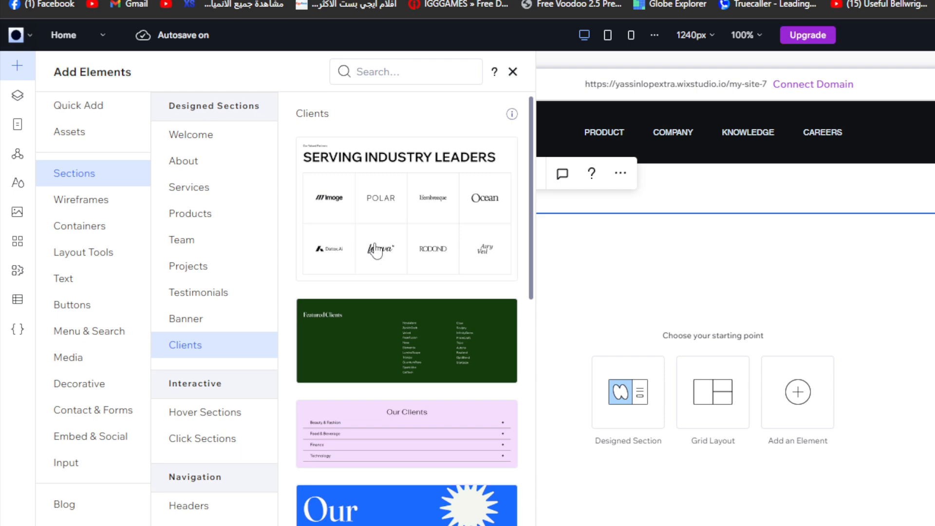
drag(376, 252, 436, 258)
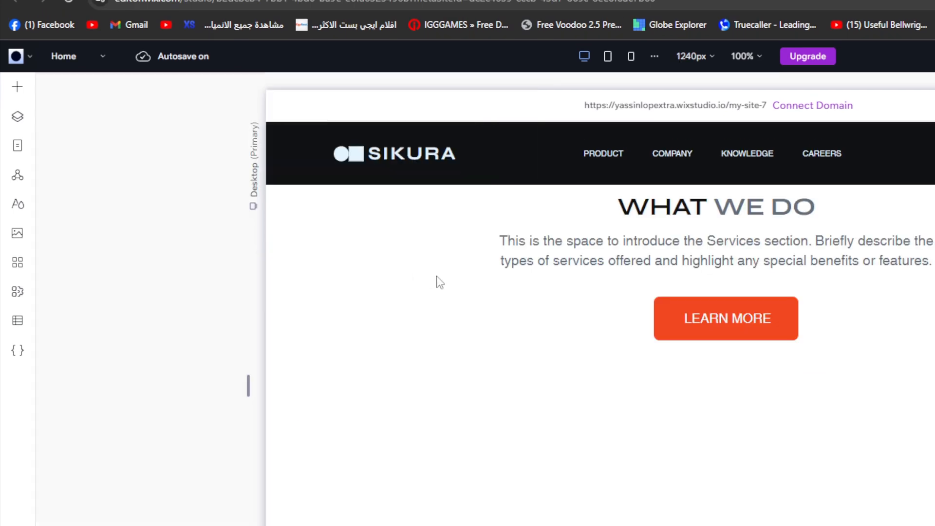
scroll(487, 312, down, 3)
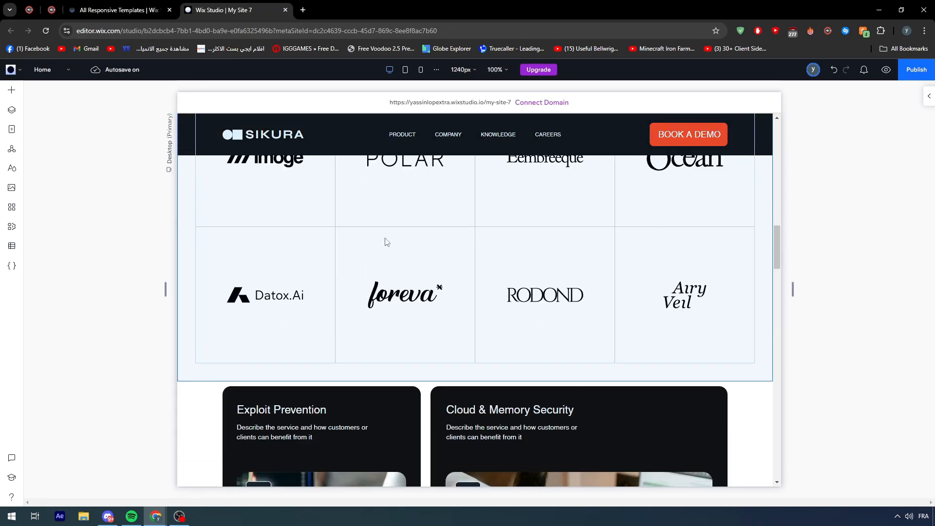
scroll(475, 302, up, 3)
Step: Delete the Imoge logo vector art from the first repeater item in the Serving Industry Leaders section
click(275, 306)
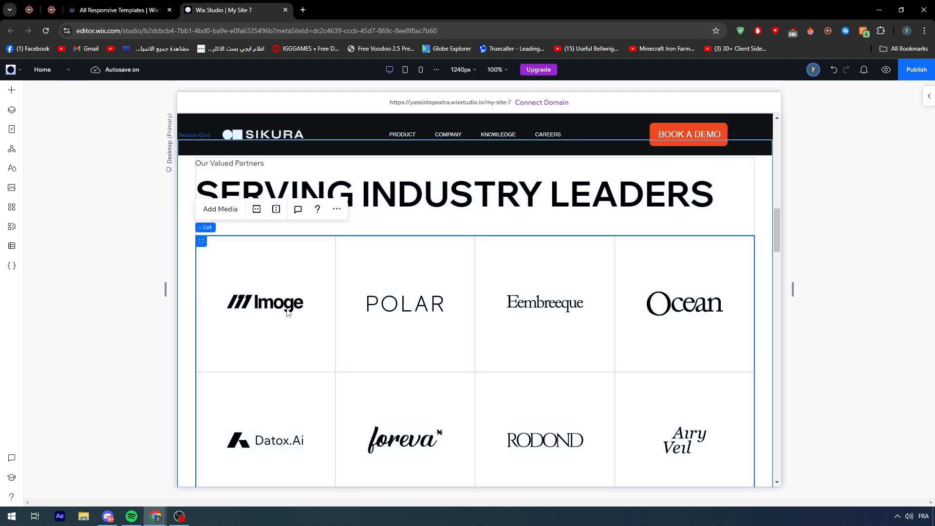
click(276, 306)
click(275, 306)
click(263, 302)
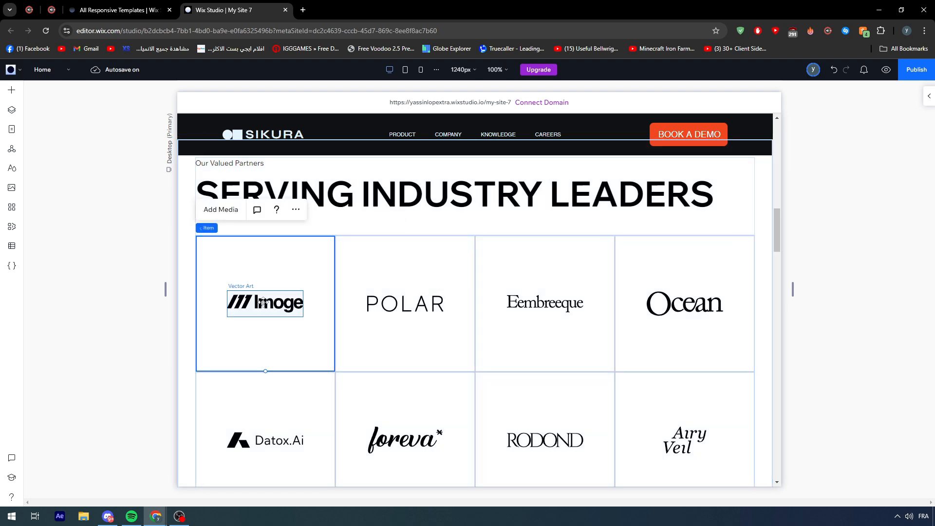
double_click(263, 302)
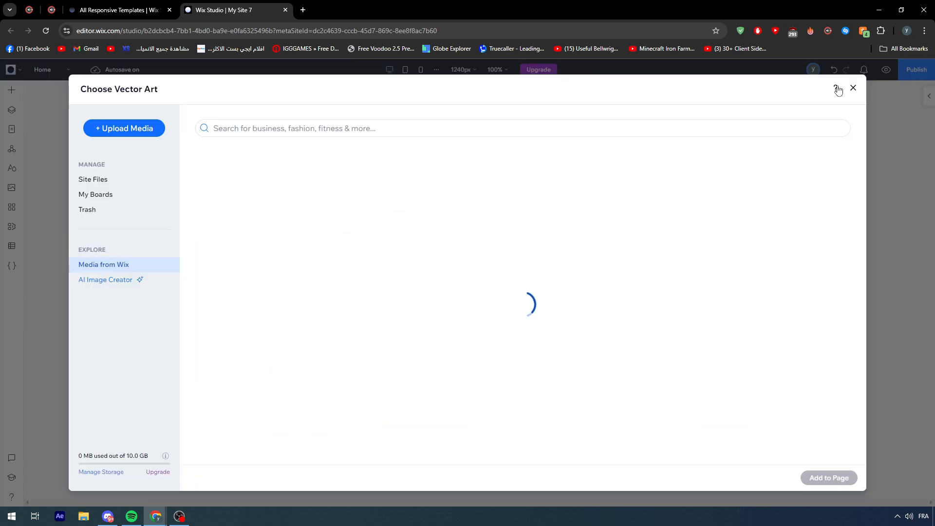
click(853, 88)
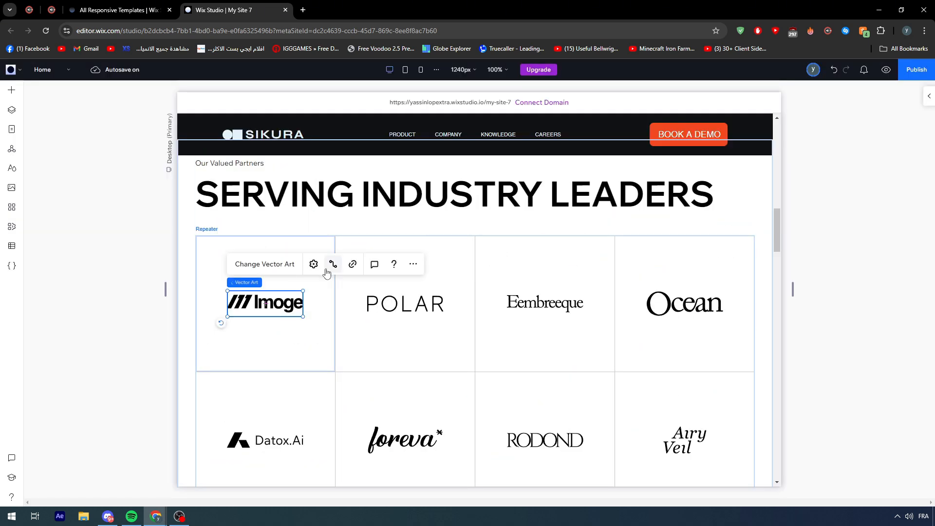
key(Delete)
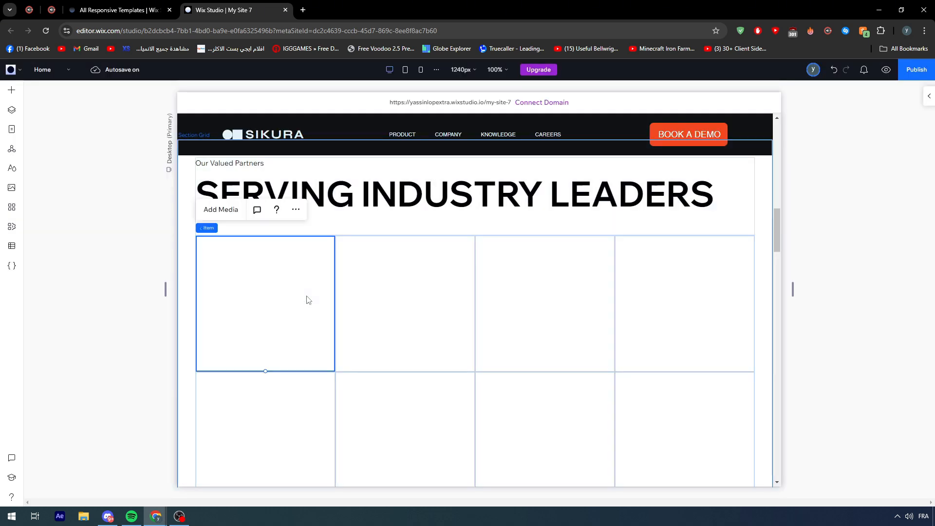
Step: Check the individual items of the emptied logo repeater in both rows of the Serving Industry Leaders section
scroll(555, 336, down, 2)
scroll(357, 305, up, 2)
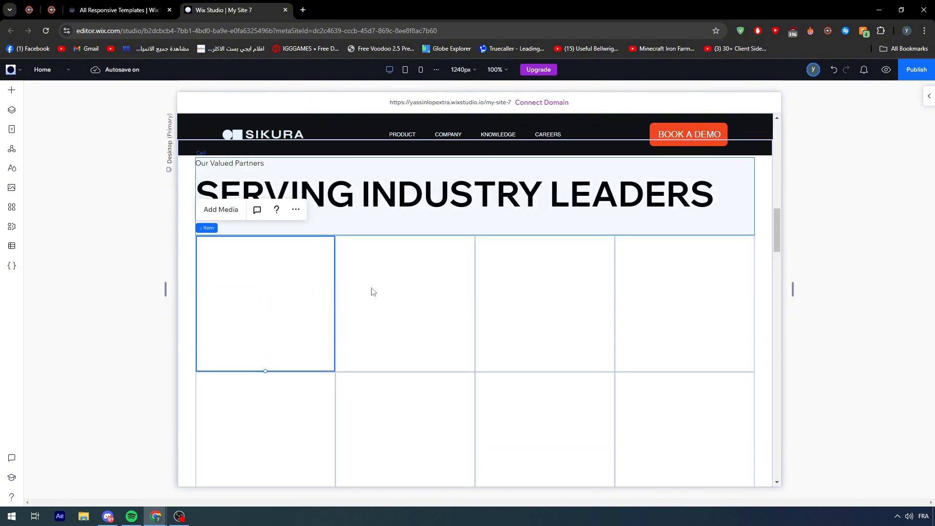
click(402, 301)
click(593, 312)
click(629, 311)
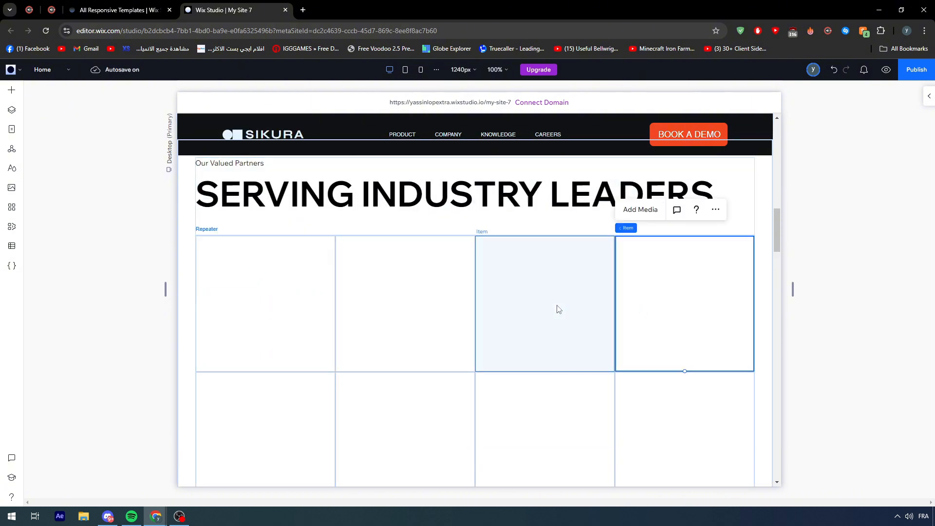
click(294, 278)
click(265, 409)
click(396, 409)
click(535, 409)
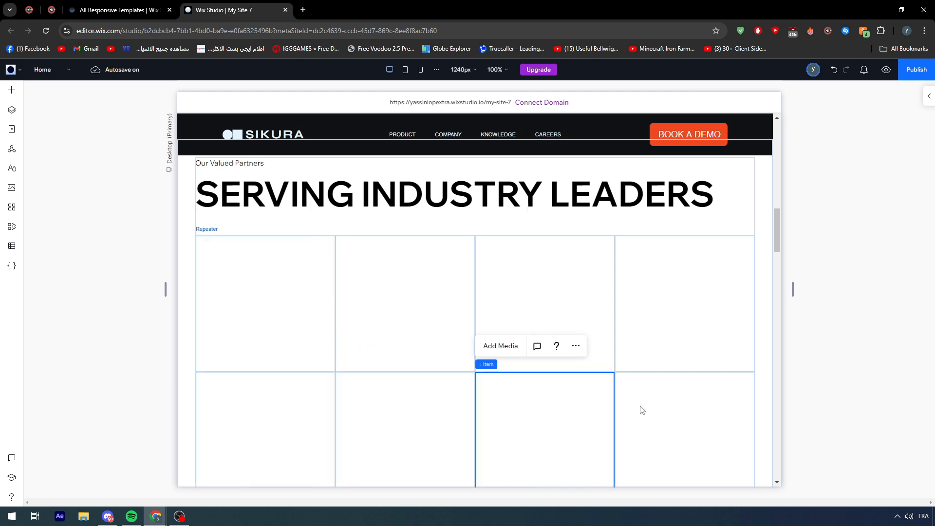
click(633, 406)
scroll(336, 264, down, 2)
Step: Open the media chooser for the first item of the repeater and browse the Media from Wix images
click(253, 257)
scroll(222, 297, up, 2)
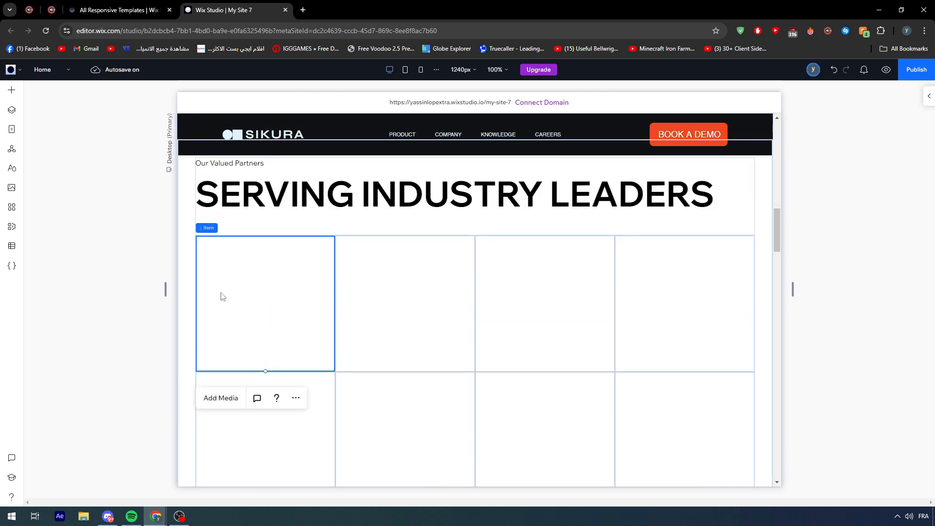
click(223, 210)
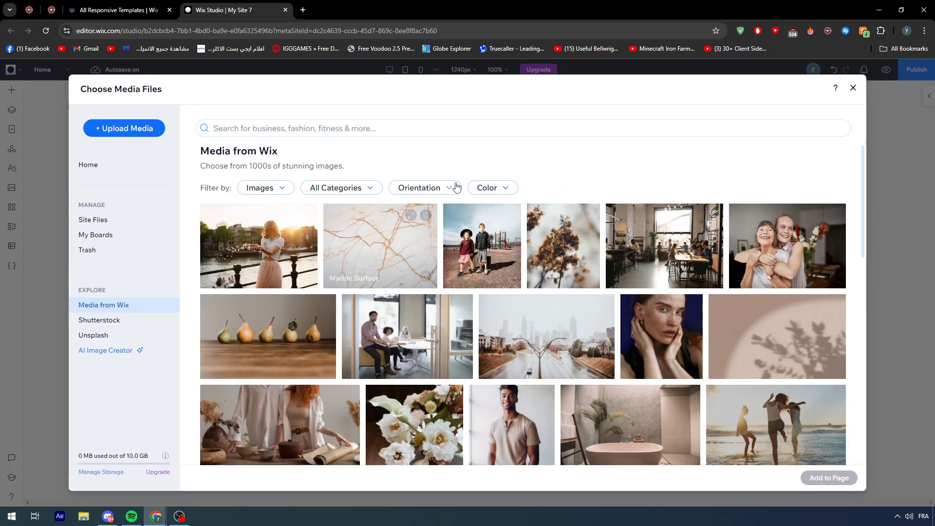
scroll(439, 161, down, 6)
Step: Examine the Site Files upload sources, including the Wix account's WorldChampion folder and importing from a URL, and leave without uploading
click(94, 219)
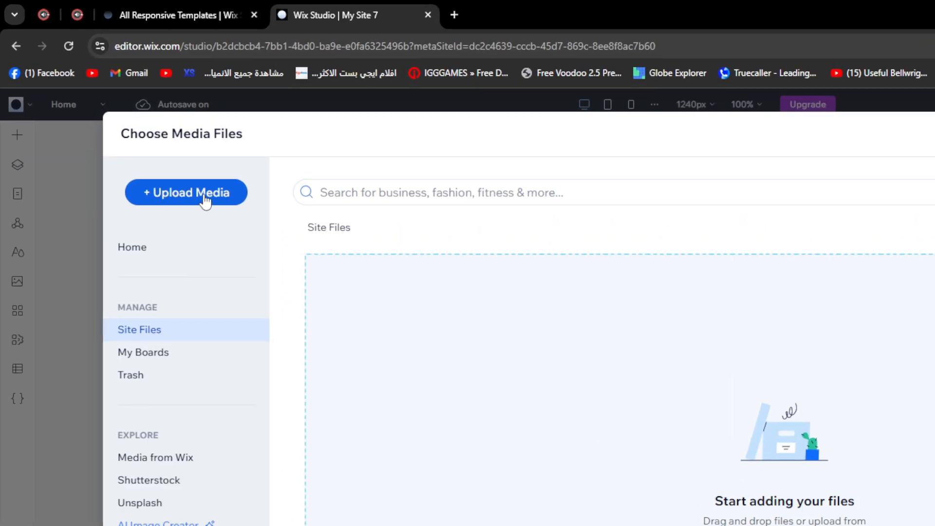
click(126, 134)
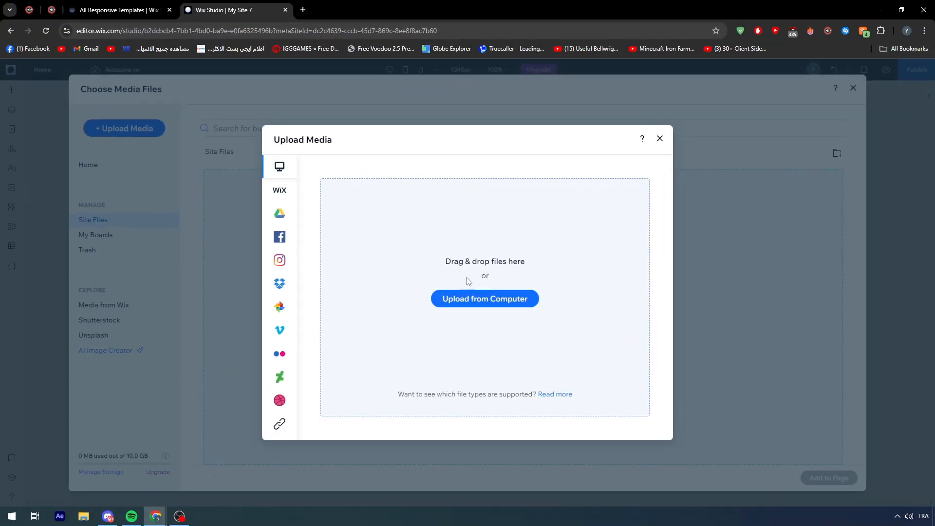
click(280, 195)
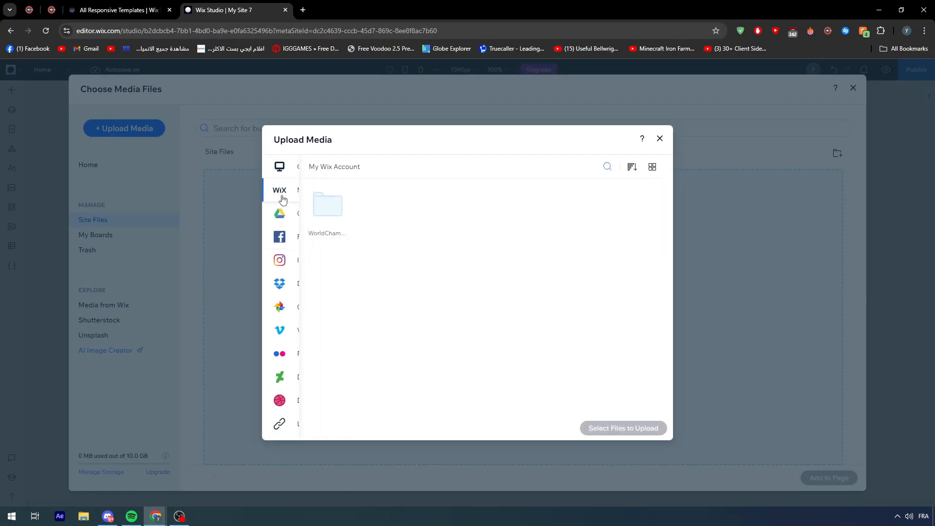
click(340, 217)
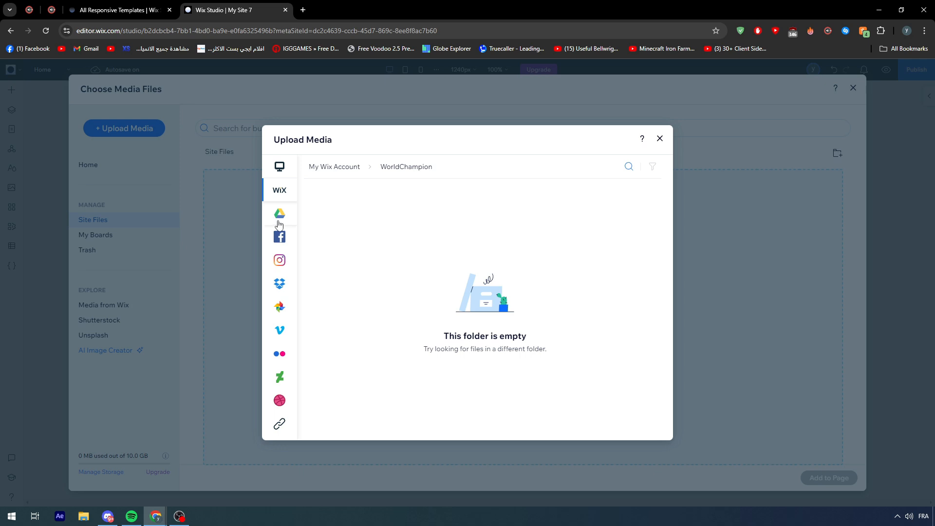
mouse_move(280, 220)
mouse_move(286, 267)
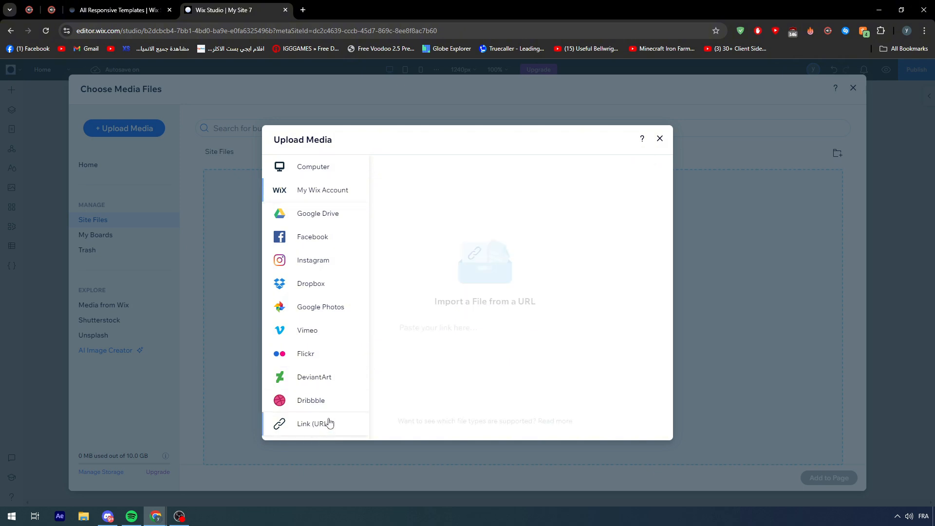
click(347, 429)
click(659, 139)
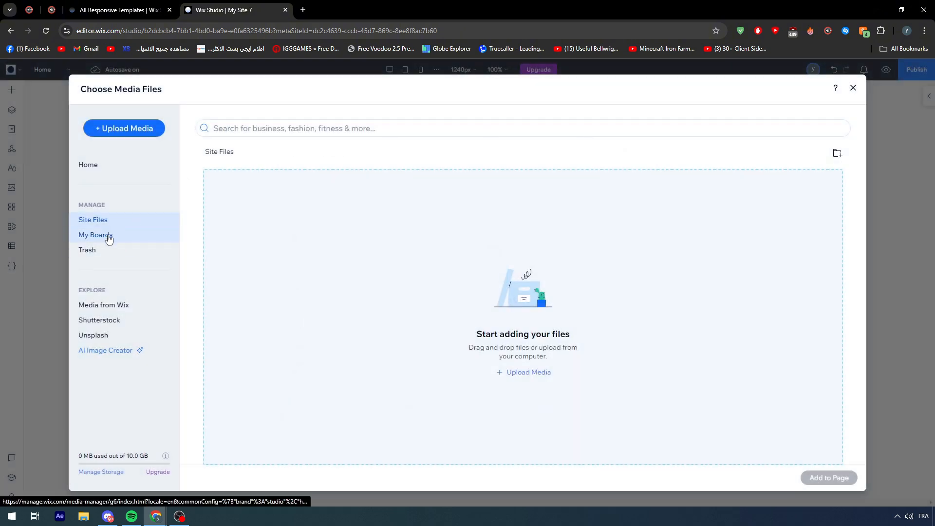
Step: Look through My Boards, Trash and the Shutterstock image collection
click(109, 236)
click(115, 257)
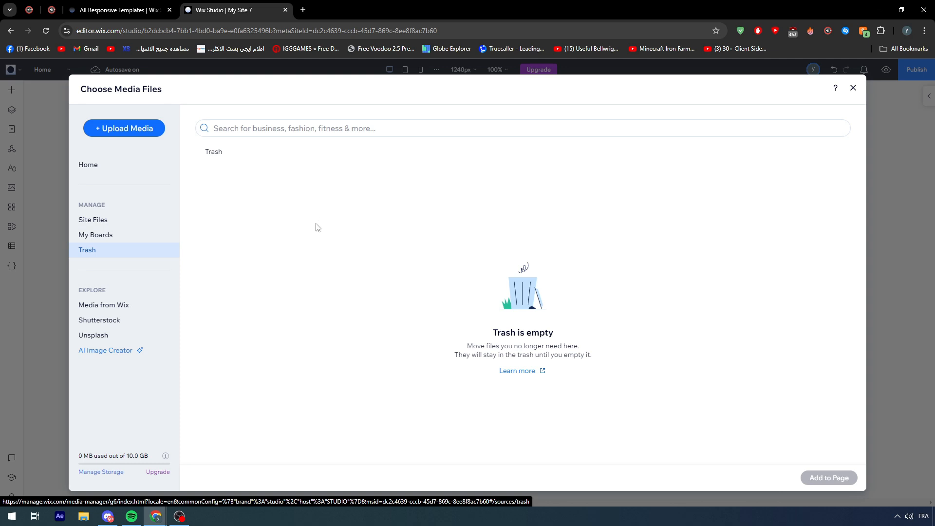
click(117, 326)
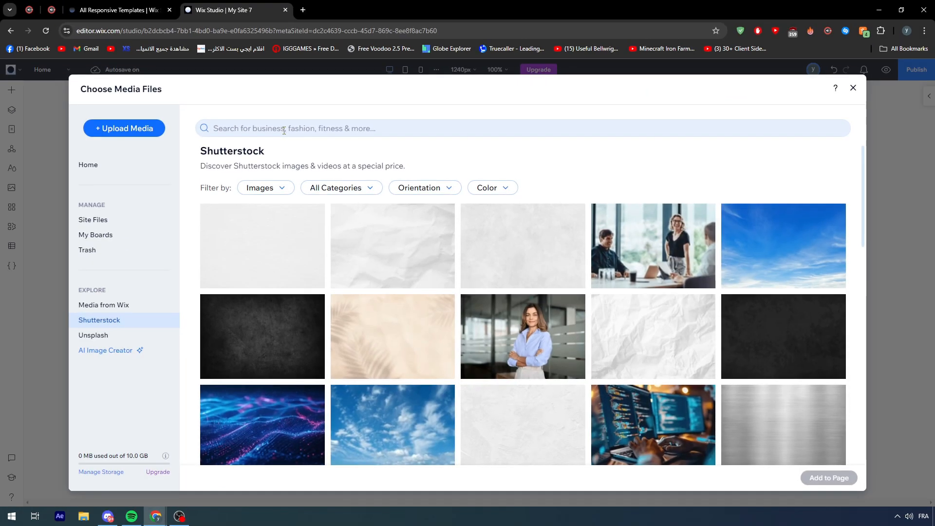
scroll(424, 271, down, 4)
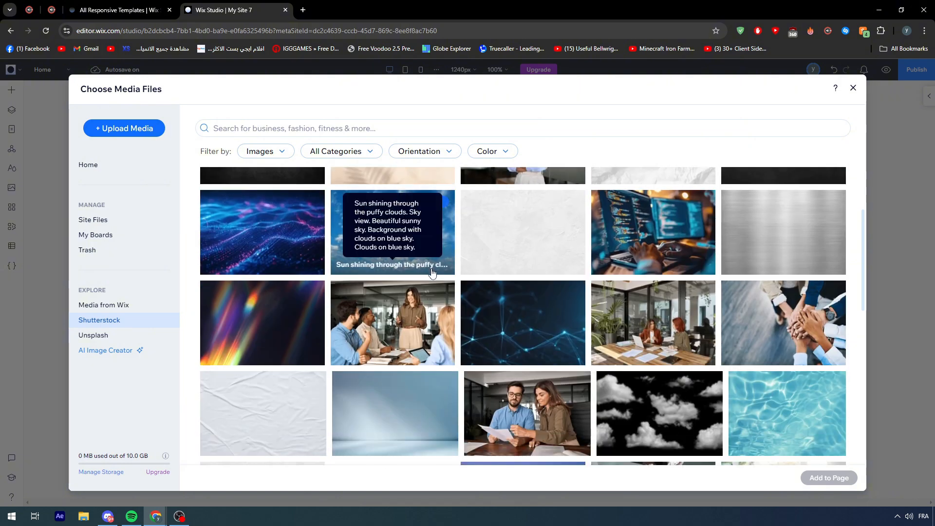
Step: Search Shutterstock for "instagram", browse the images and select the red speech bubble with a white heart
click(429, 130)
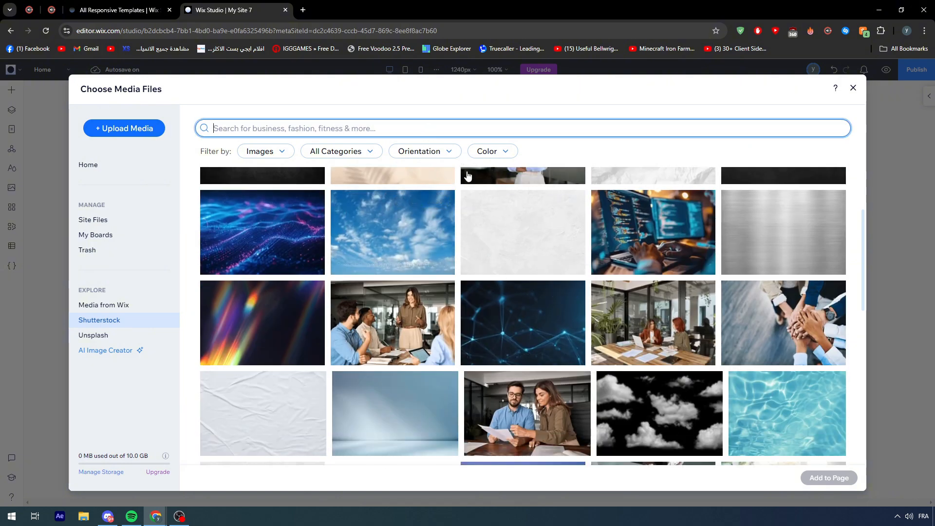
text(instag)
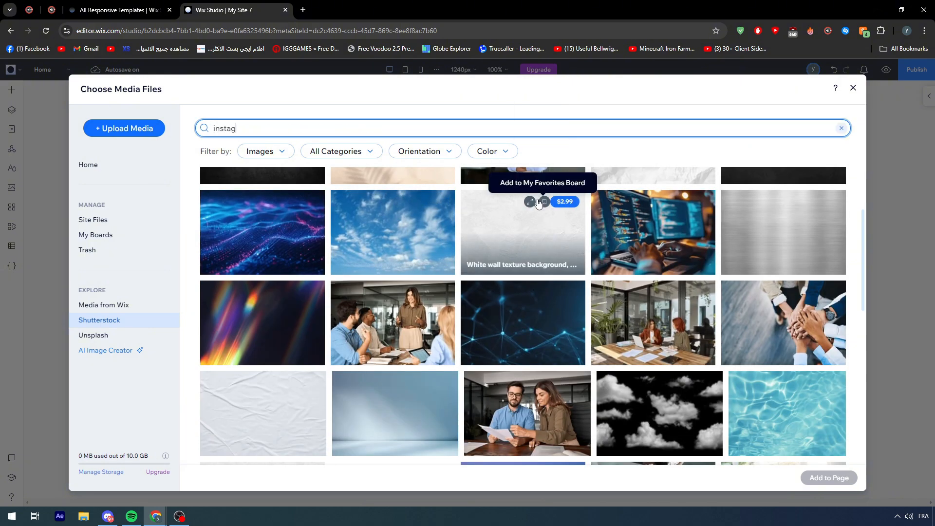
text(ram)
key(Return)
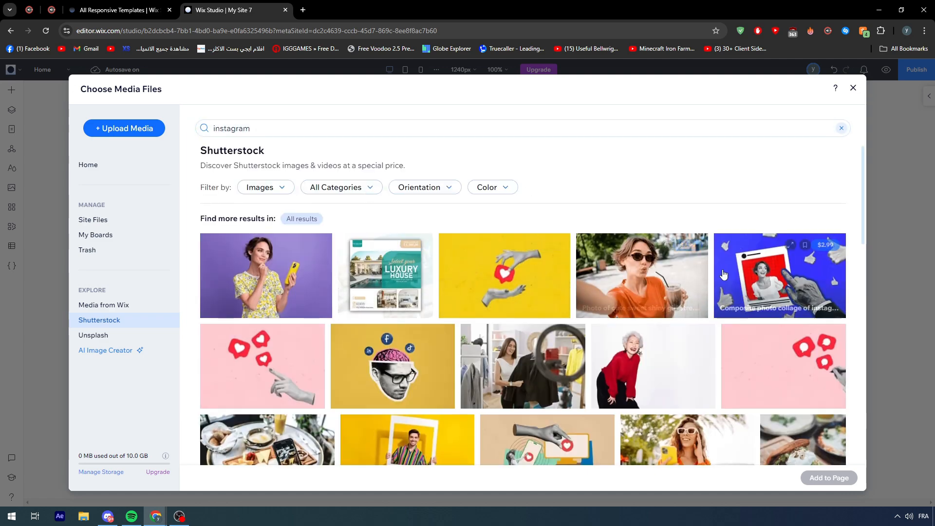
scroll(558, 280, down, 5)
scroll(681, 325, down, 2)
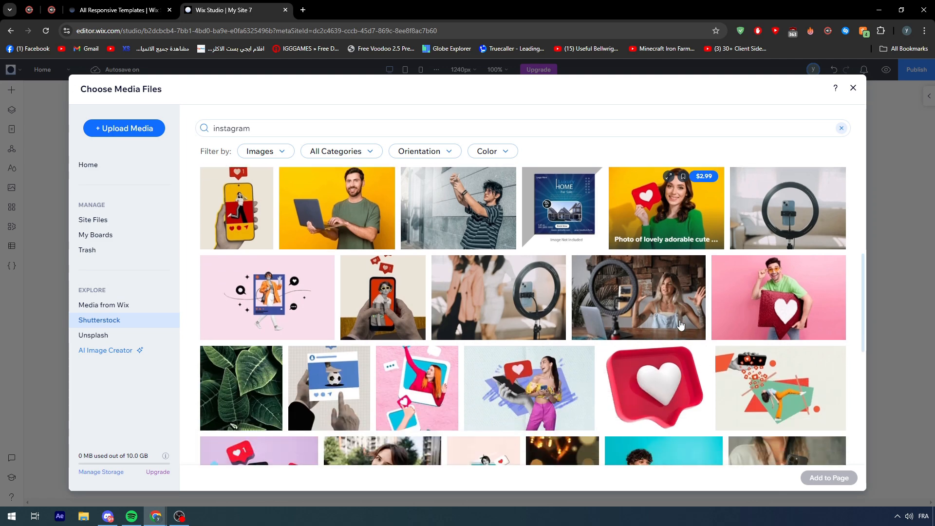
click(653, 389)
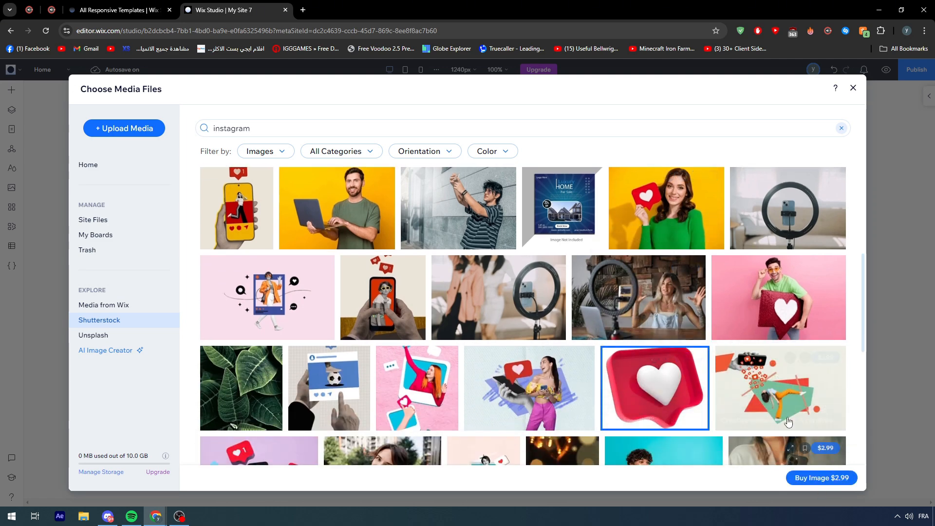
scroll(503, 322, up, 2)
scroll(504, 325, up, 5)
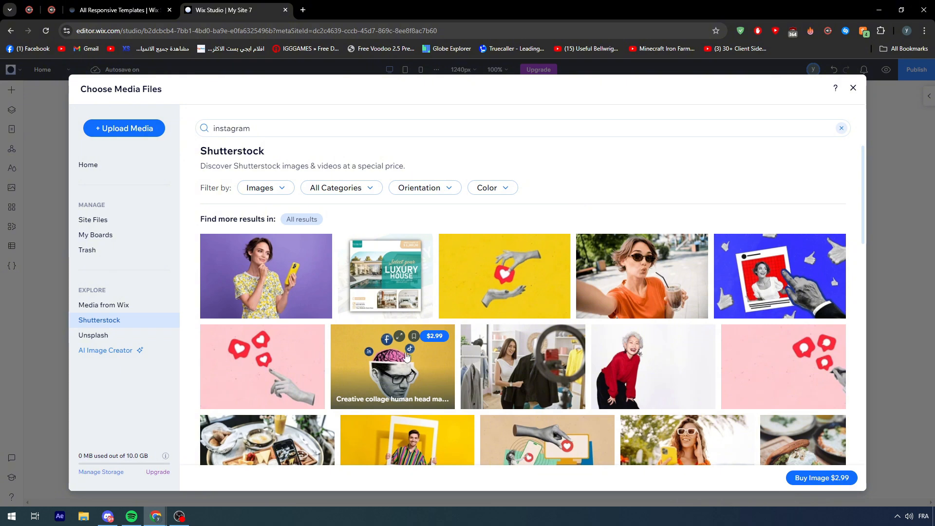
Step: Add the Unsplash photo of rushing white water beside grey swirled patterns to the repeater item and review the filled grid
click(123, 335)
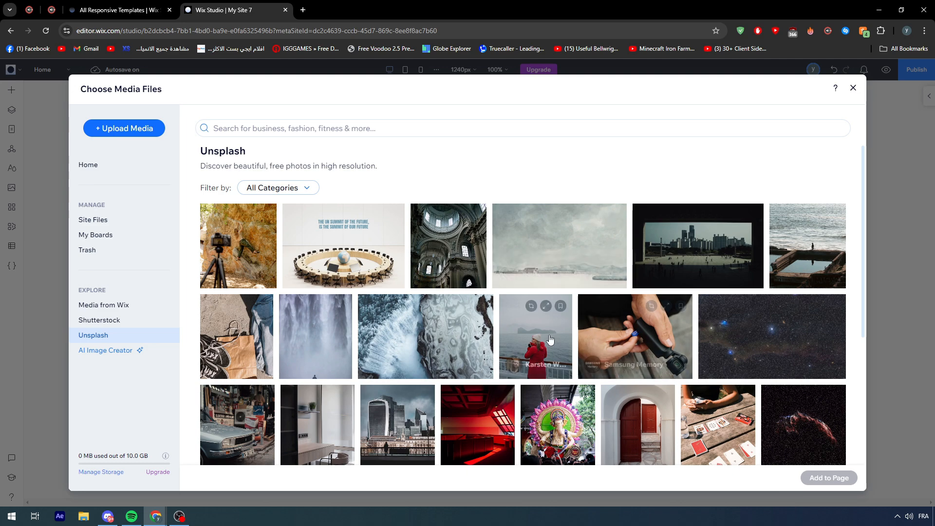
click(425, 336)
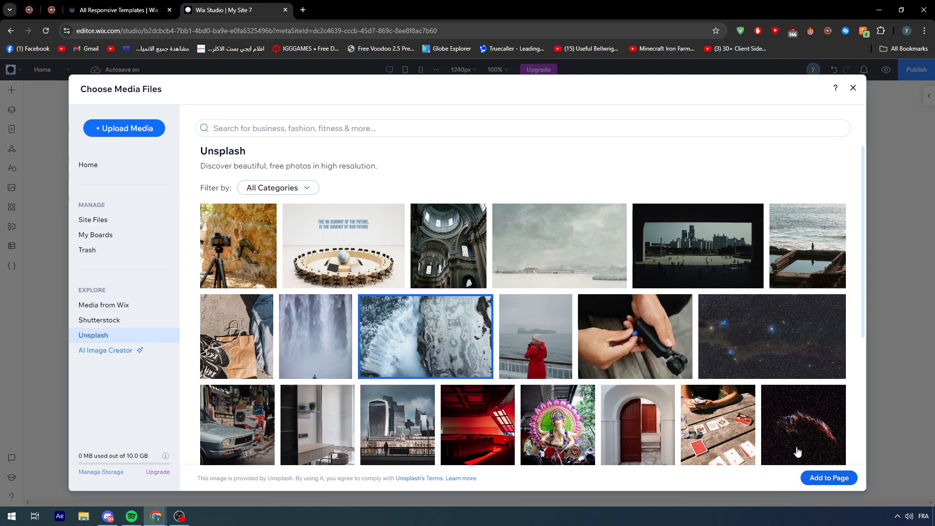
click(809, 477)
scroll(429, 322, down, 5)
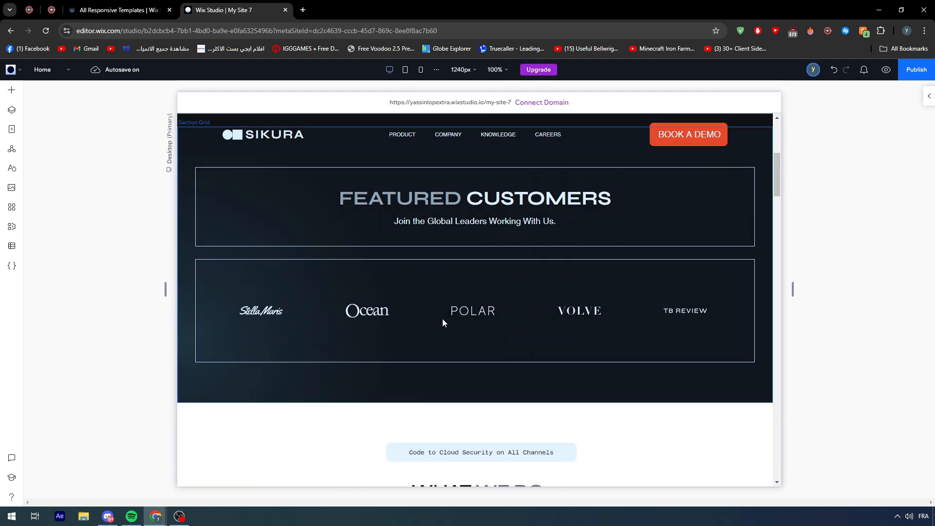
scroll(442, 322, down, 8)
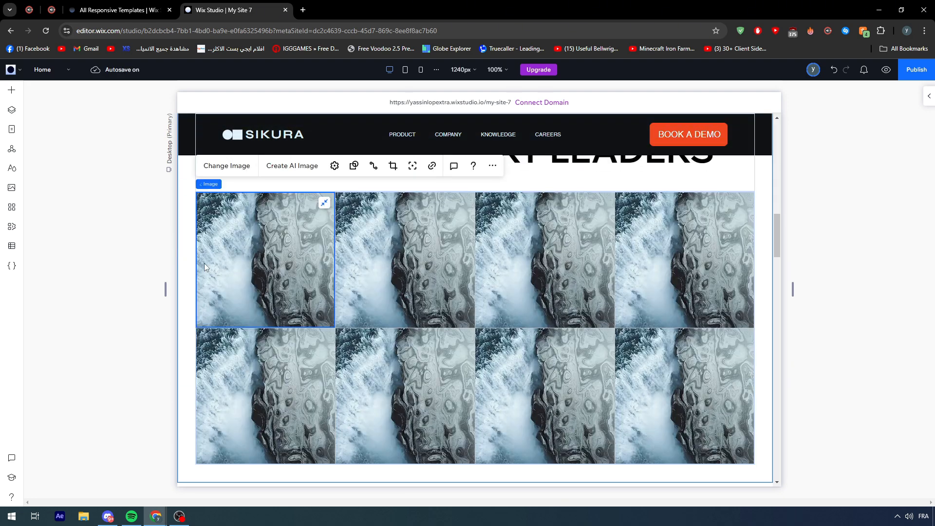
scroll(299, 254, down, 1)
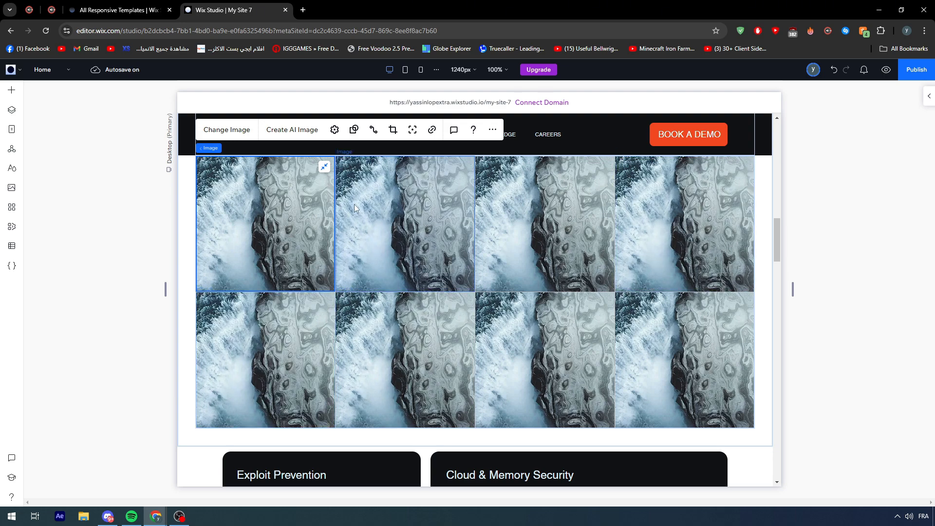
Step: Look through the addable page elements from Sections and Wireframes to Layout Tools, Text, Buttons, Menu & Search and Media
scroll(326, 229, down, 10)
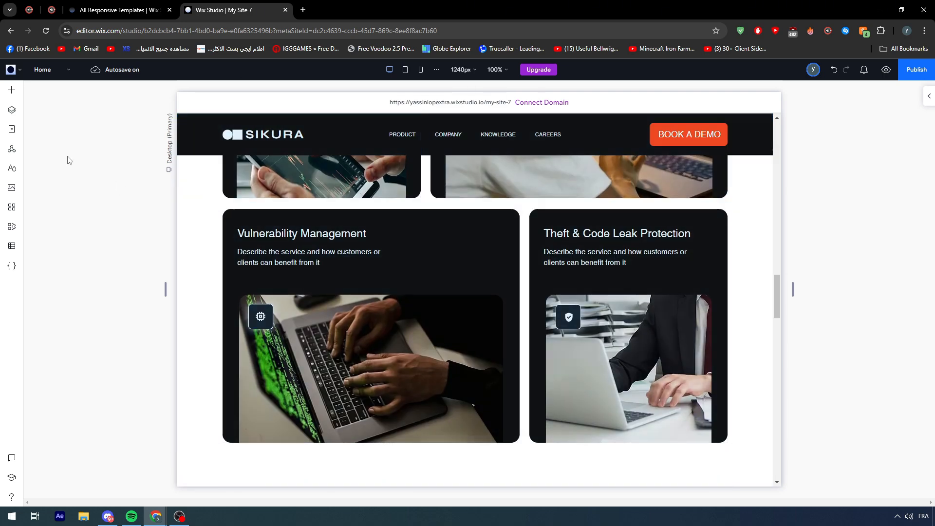
click(13, 90)
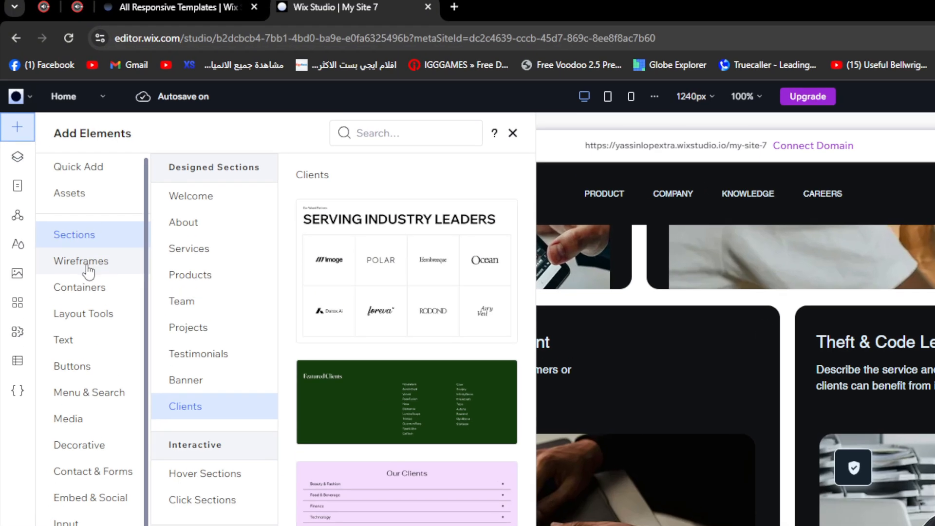
click(52, 180)
click(83, 272)
click(83, 289)
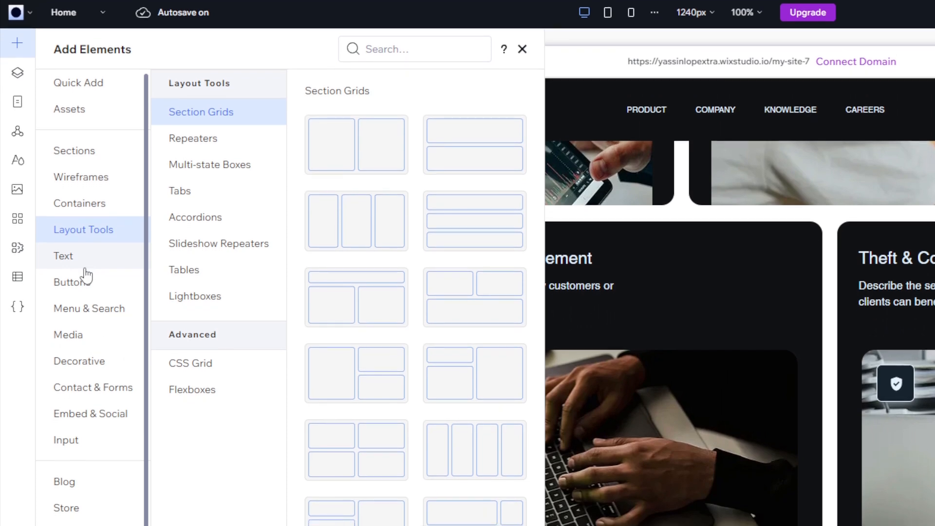
click(85, 268)
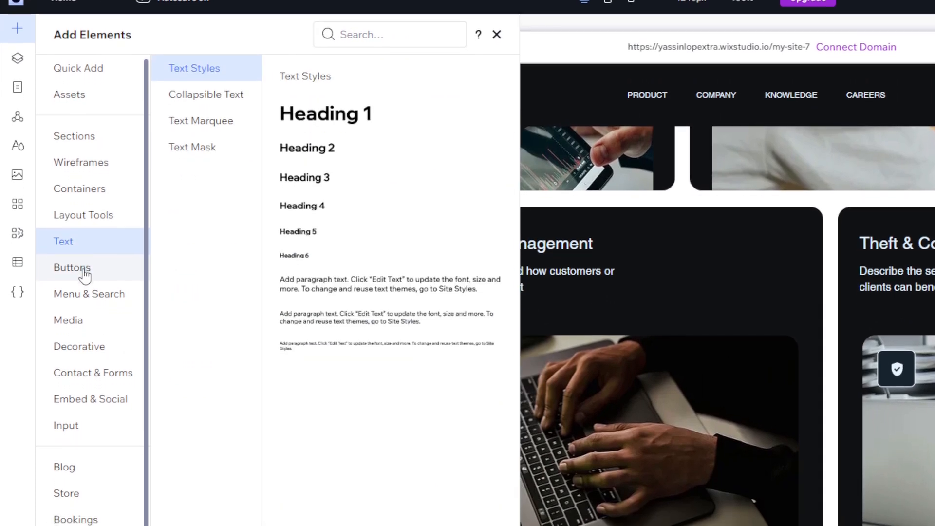
click(84, 284)
click(93, 309)
click(95, 281)
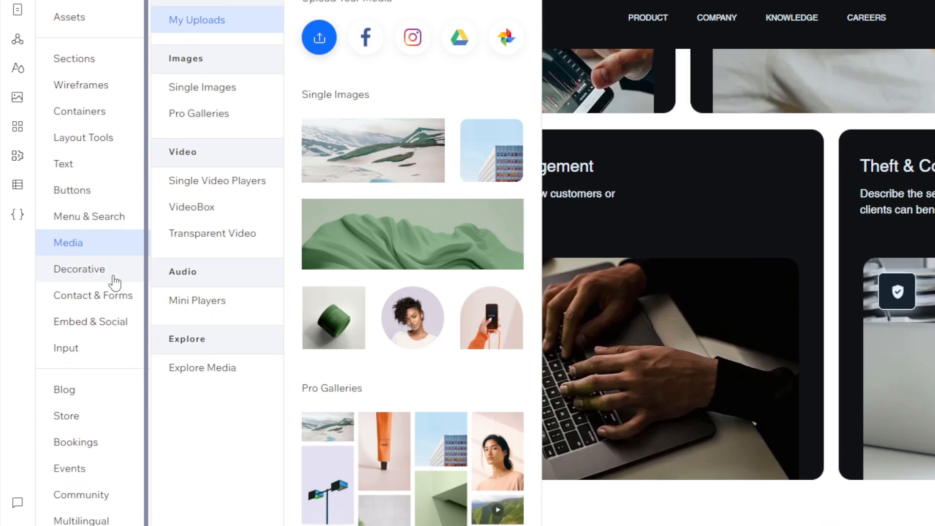
Step: Examine the Decorative, Contact & Forms, Embed & Social, Input, Blog and Store elements and leave without adding any
click(98, 308)
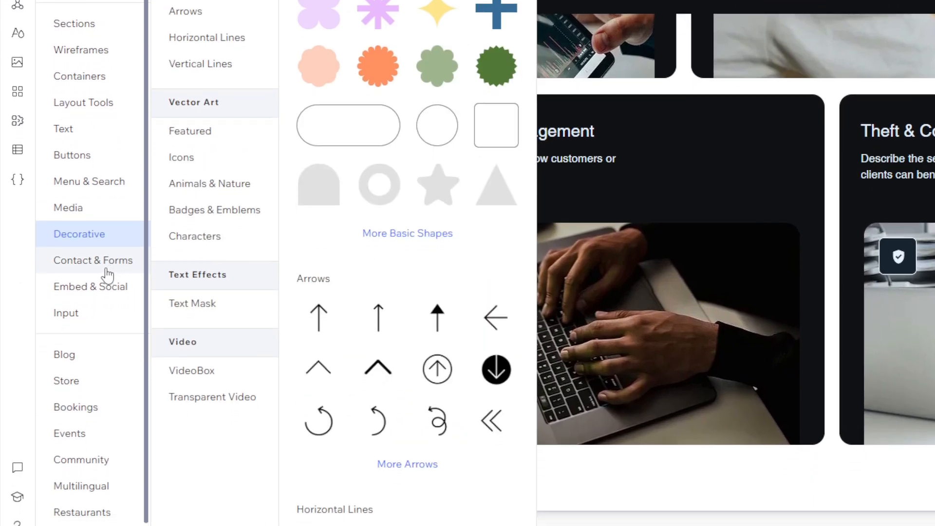
click(107, 269)
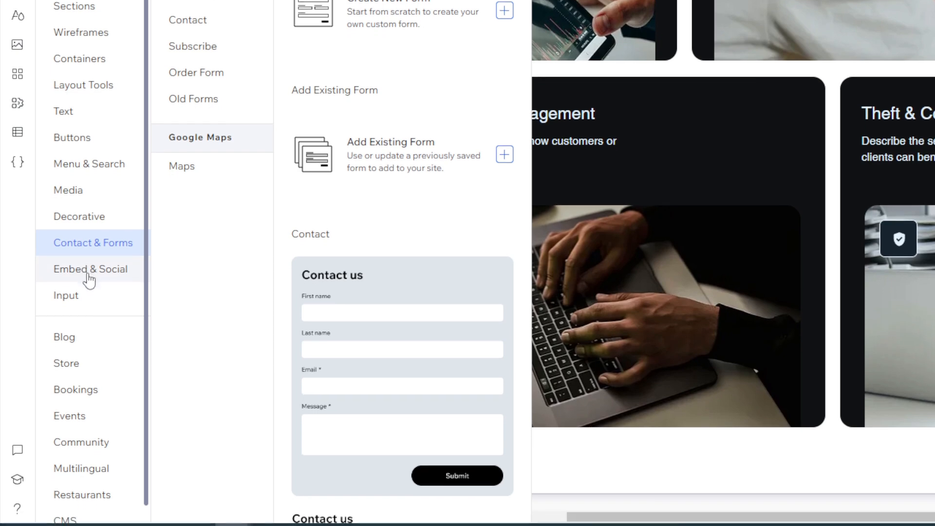
click(77, 290)
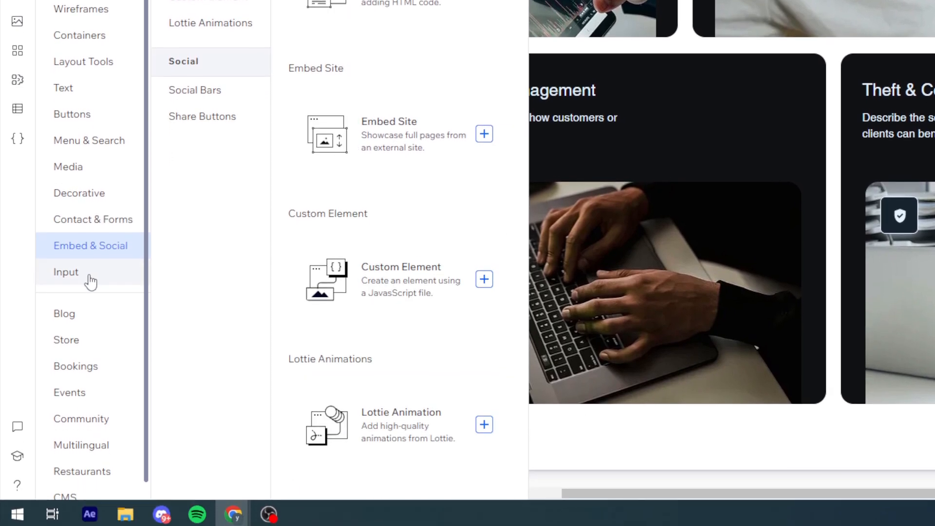
click(78, 280)
click(74, 322)
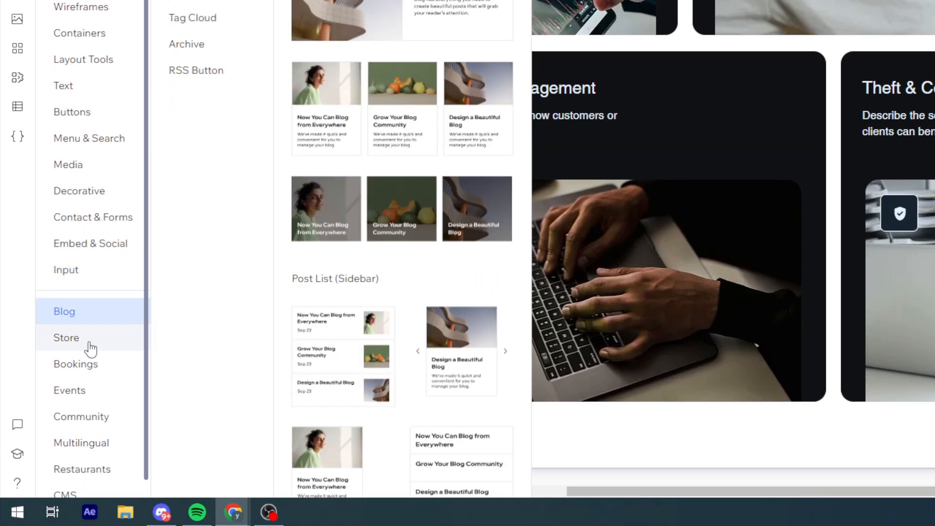
click(90, 350)
click(411, 283)
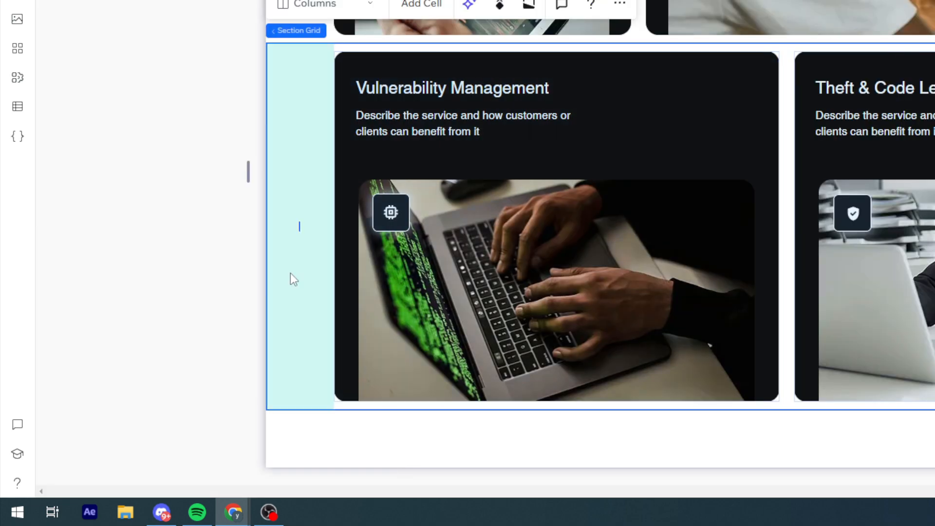
Step: Examine the domain options for publishing the site, try clearing the free Wix Studio address, and leave without saving
scroll(256, 275, up, 10)
scroll(244, 268, up, 5)
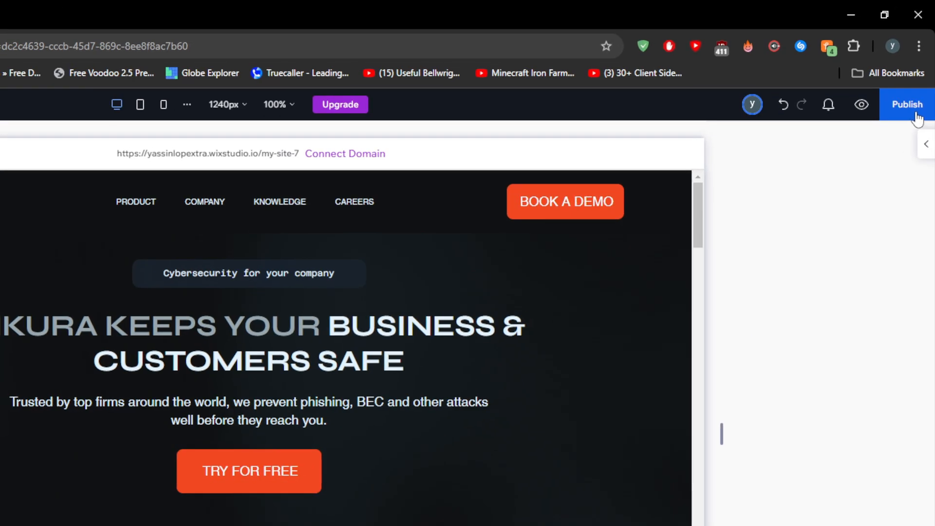
click(913, 113)
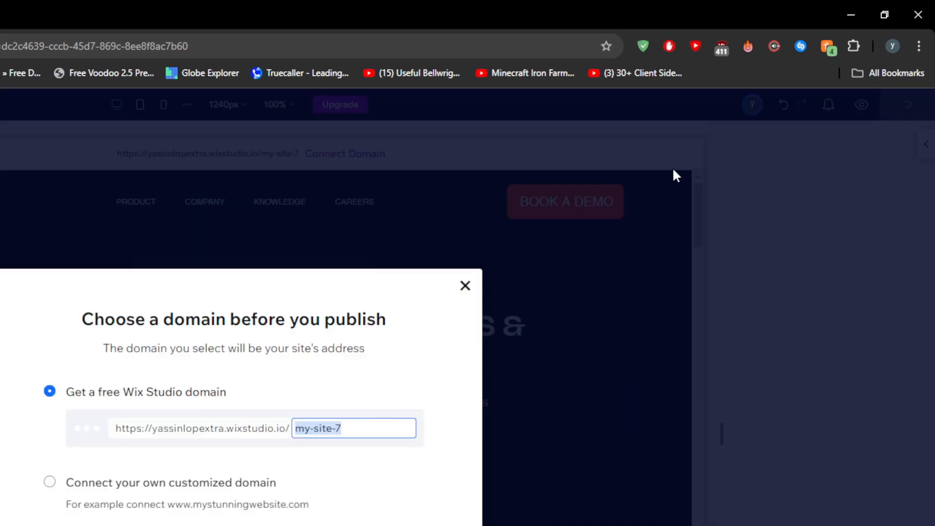
key(BackSpace)
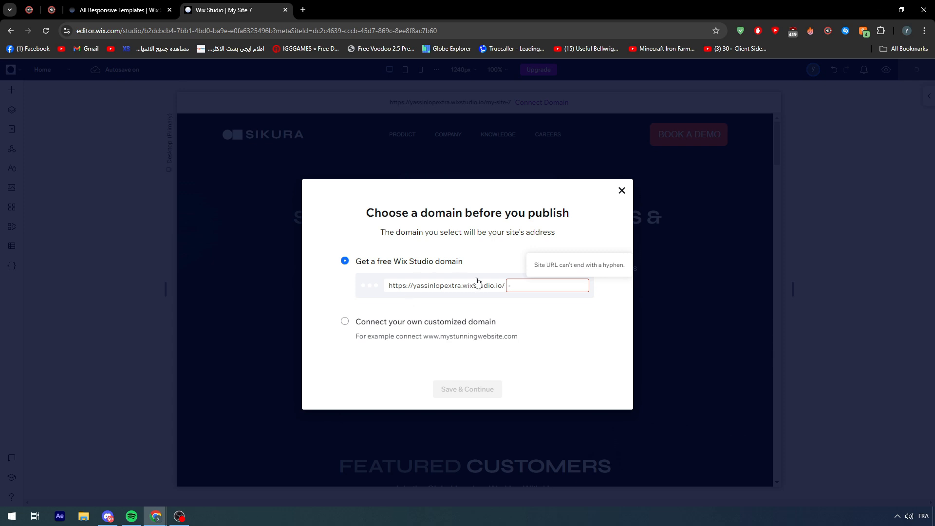
click(621, 191)
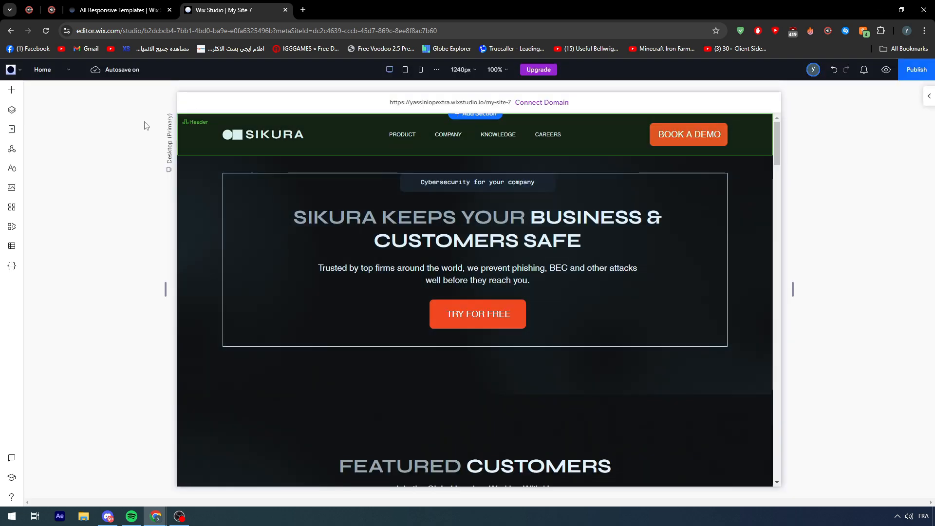